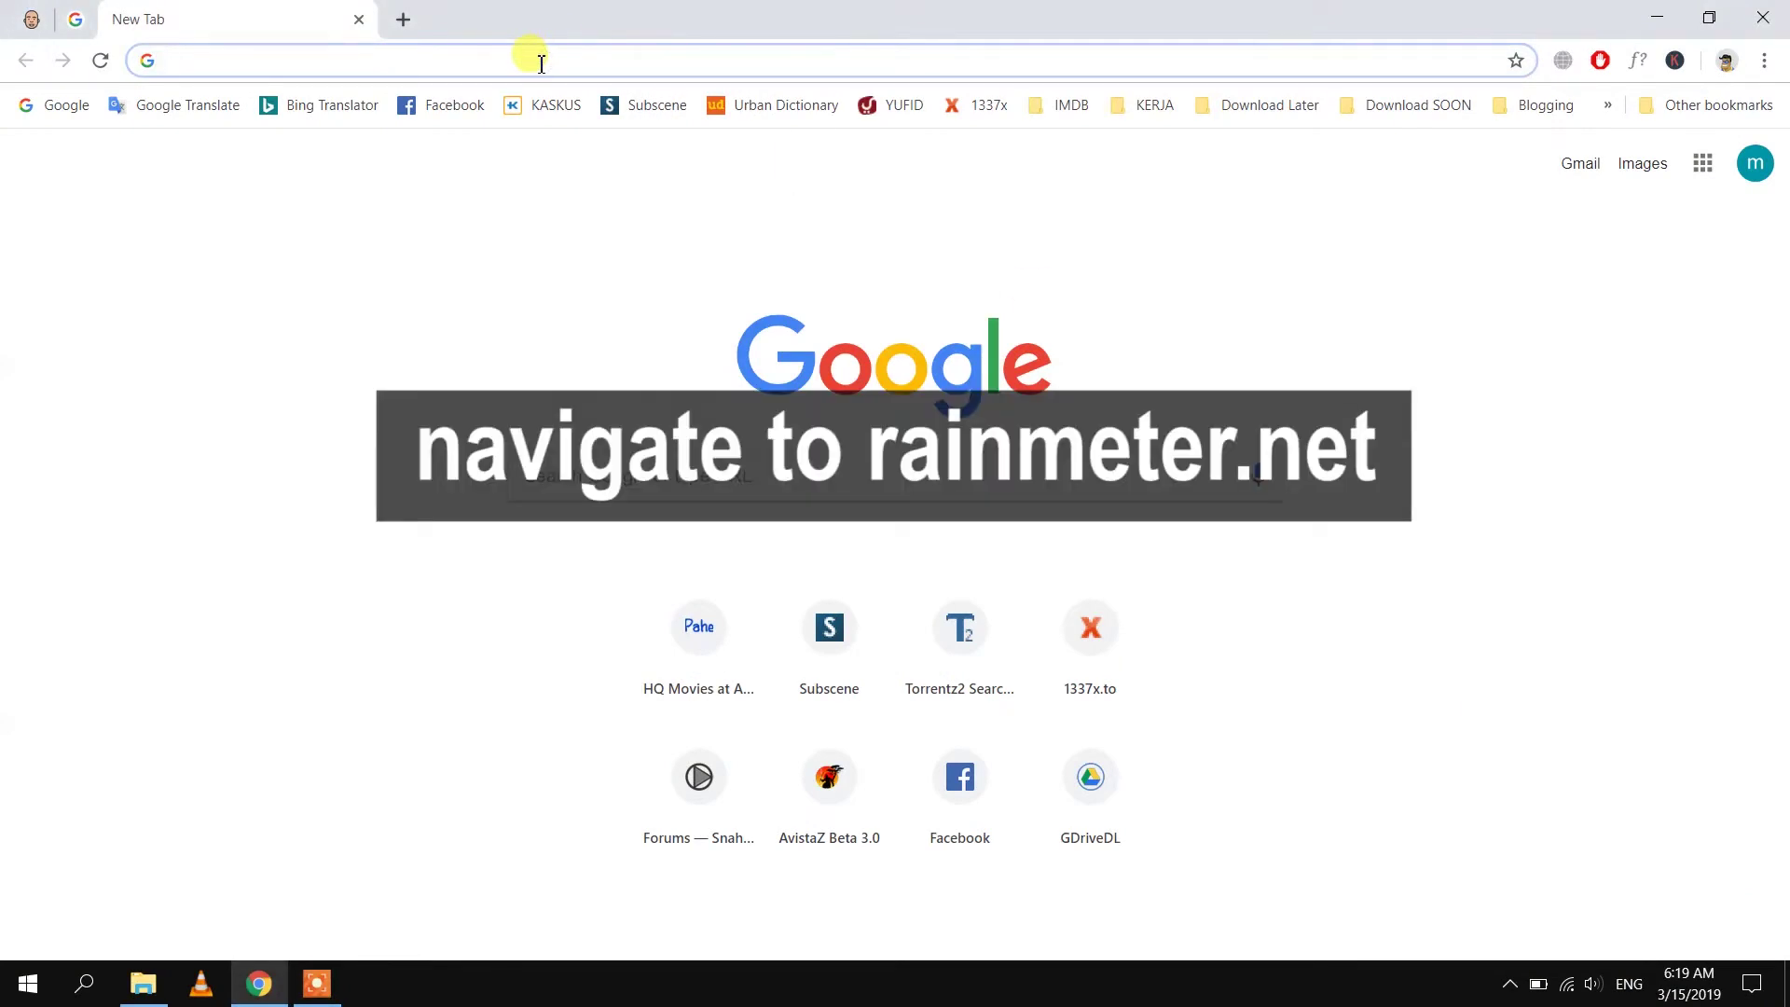
text(rainmeter)
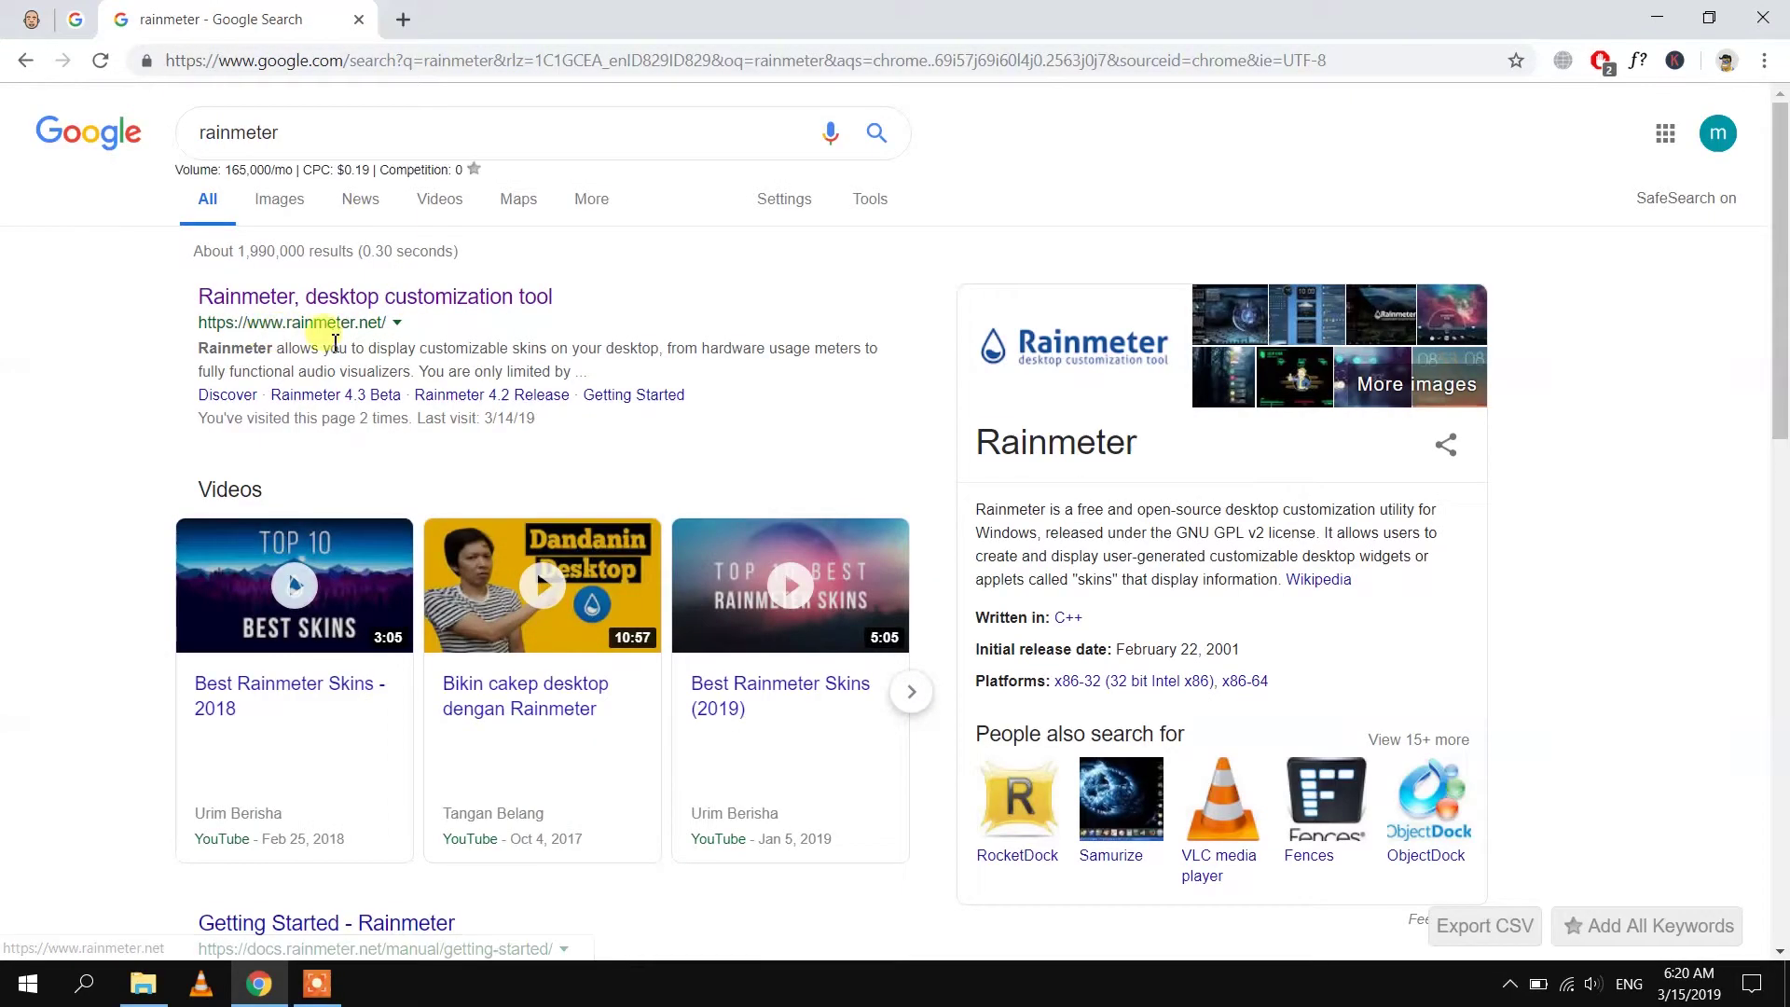
- Download the Rainmeter 4.2 final installer from rainmeter.net, opened from the search results
click(472, 304)
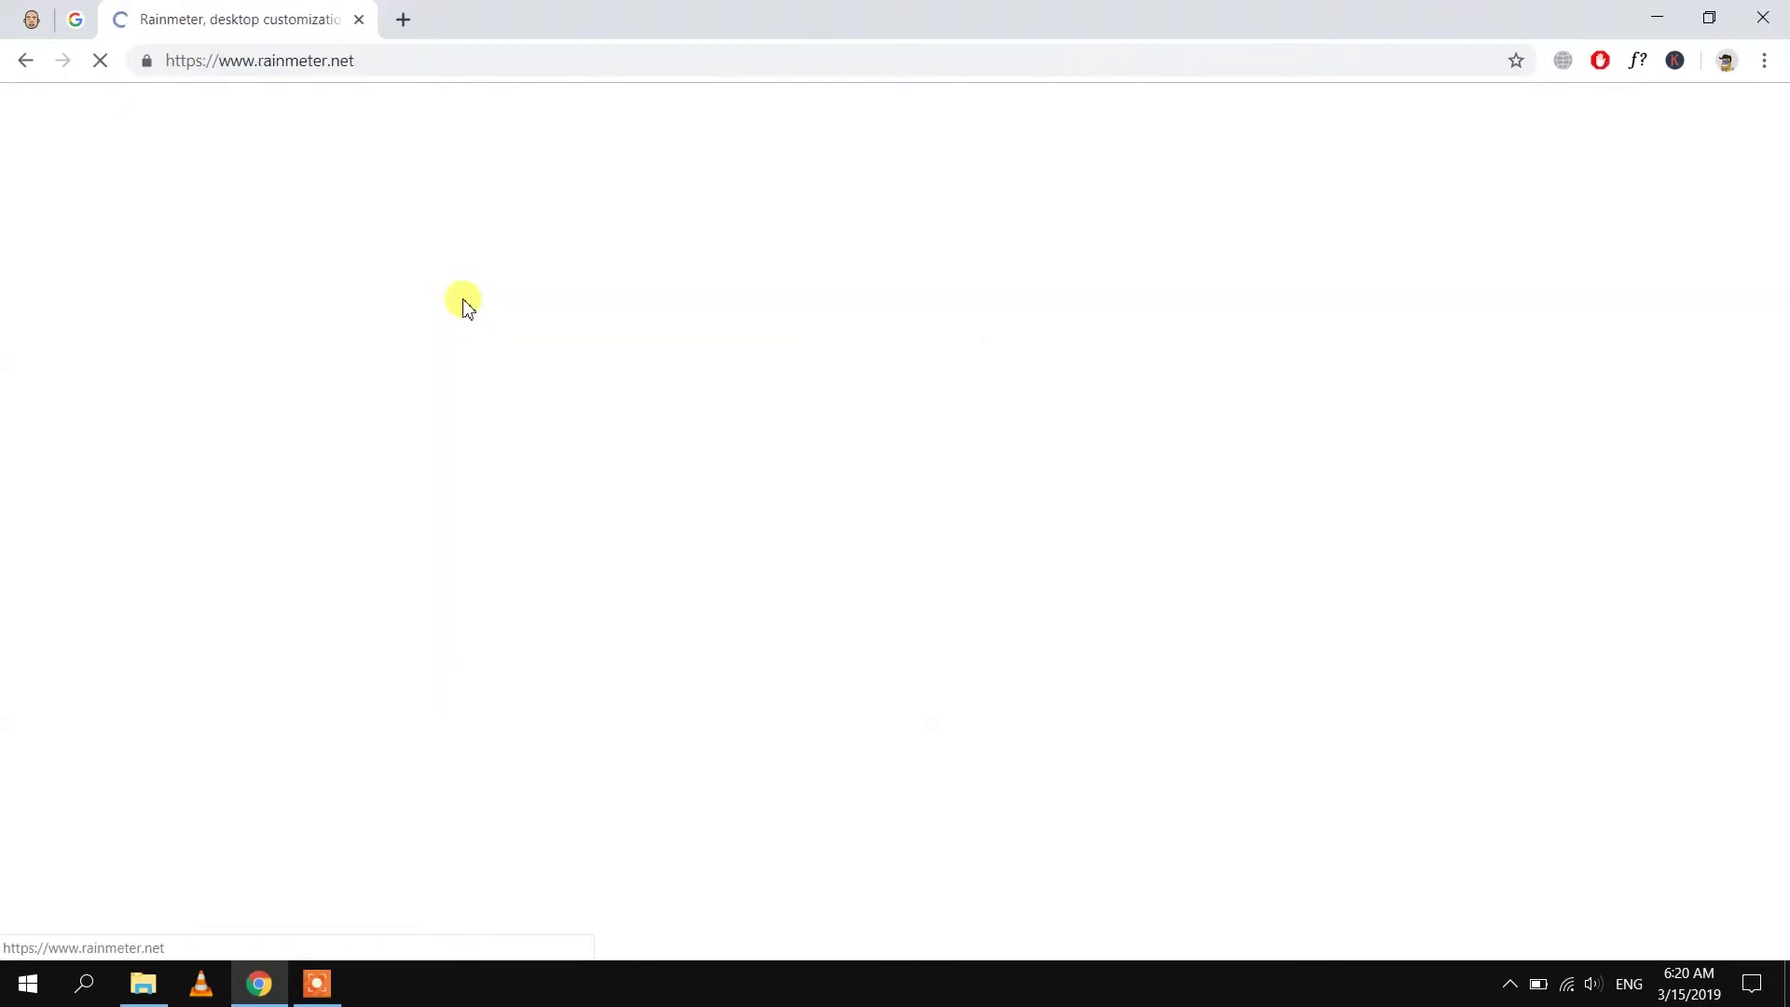
scroll(676, 403, down, 2)
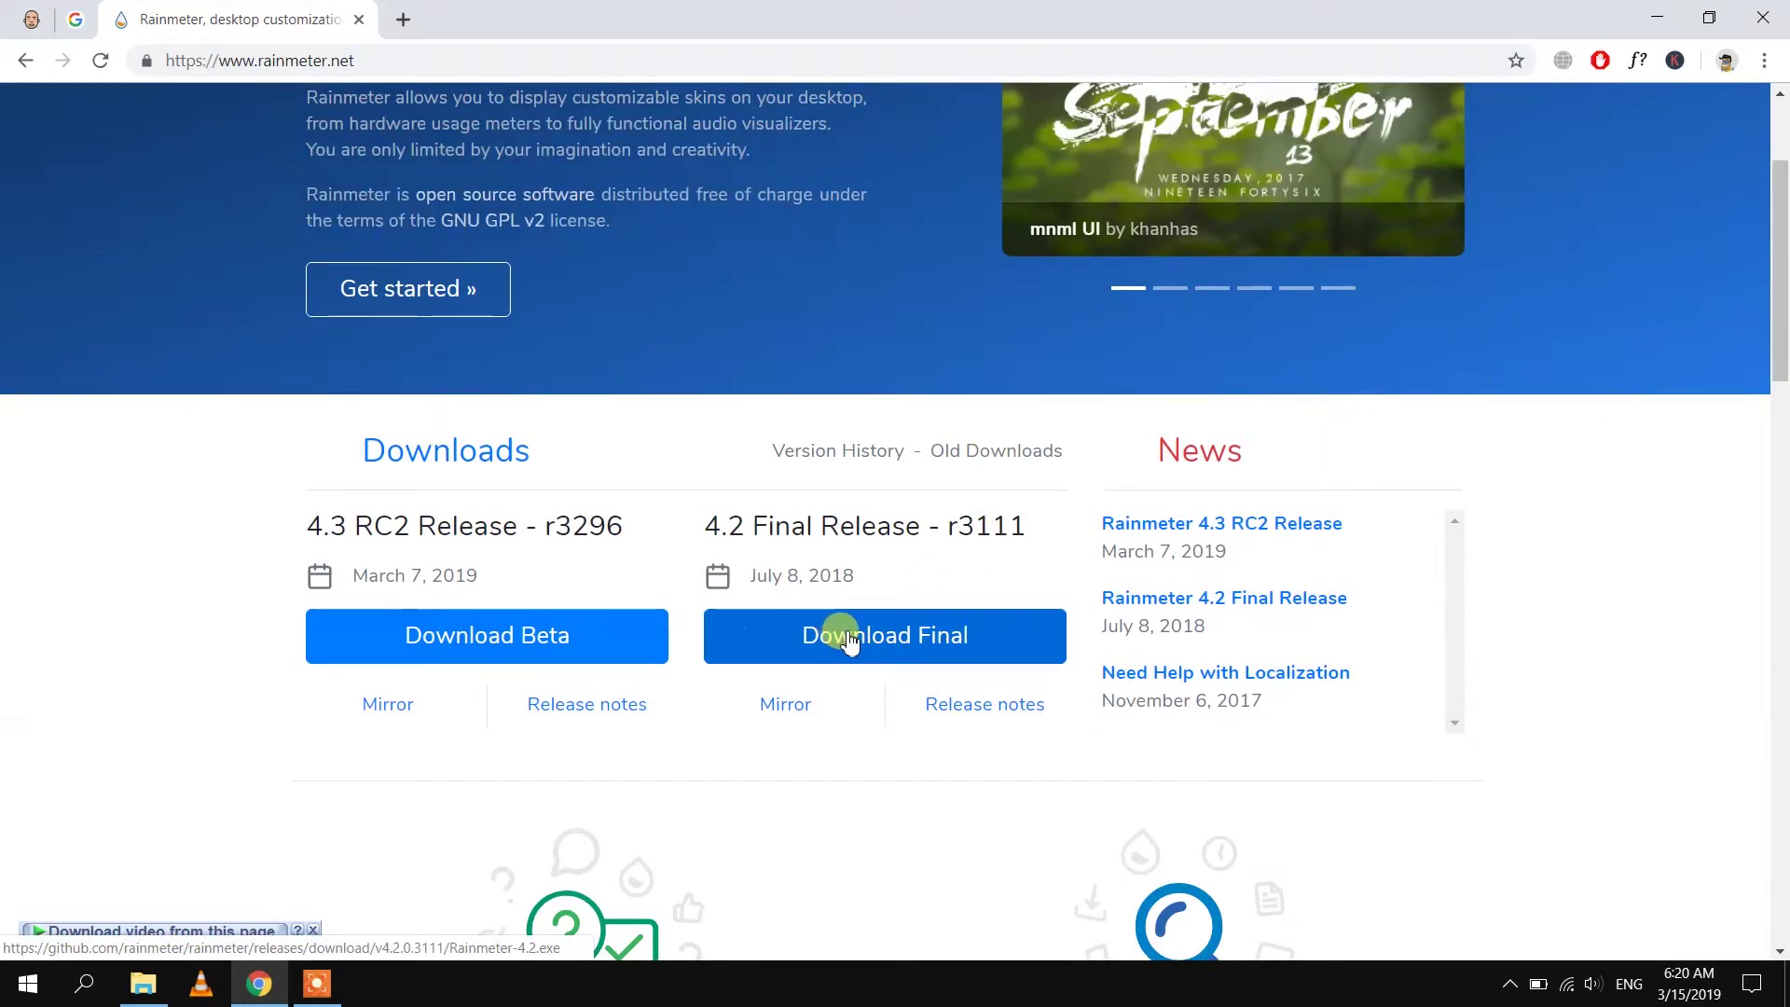
click(848, 638)
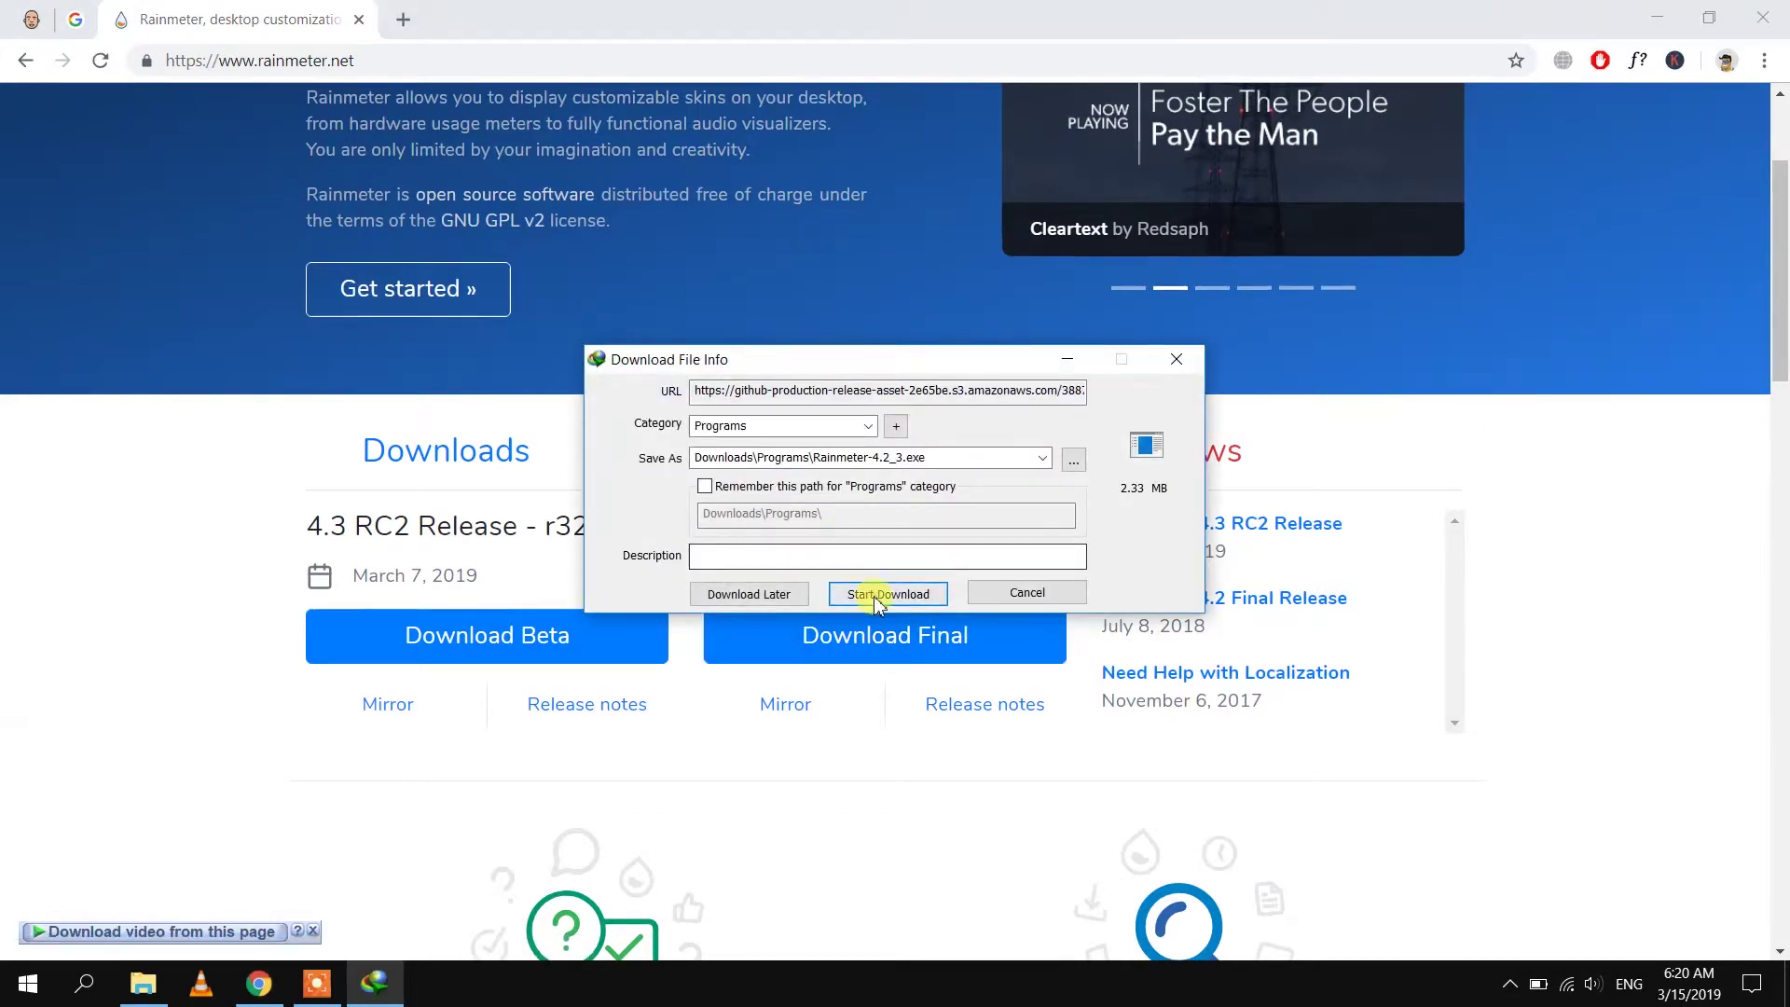
click(887, 593)
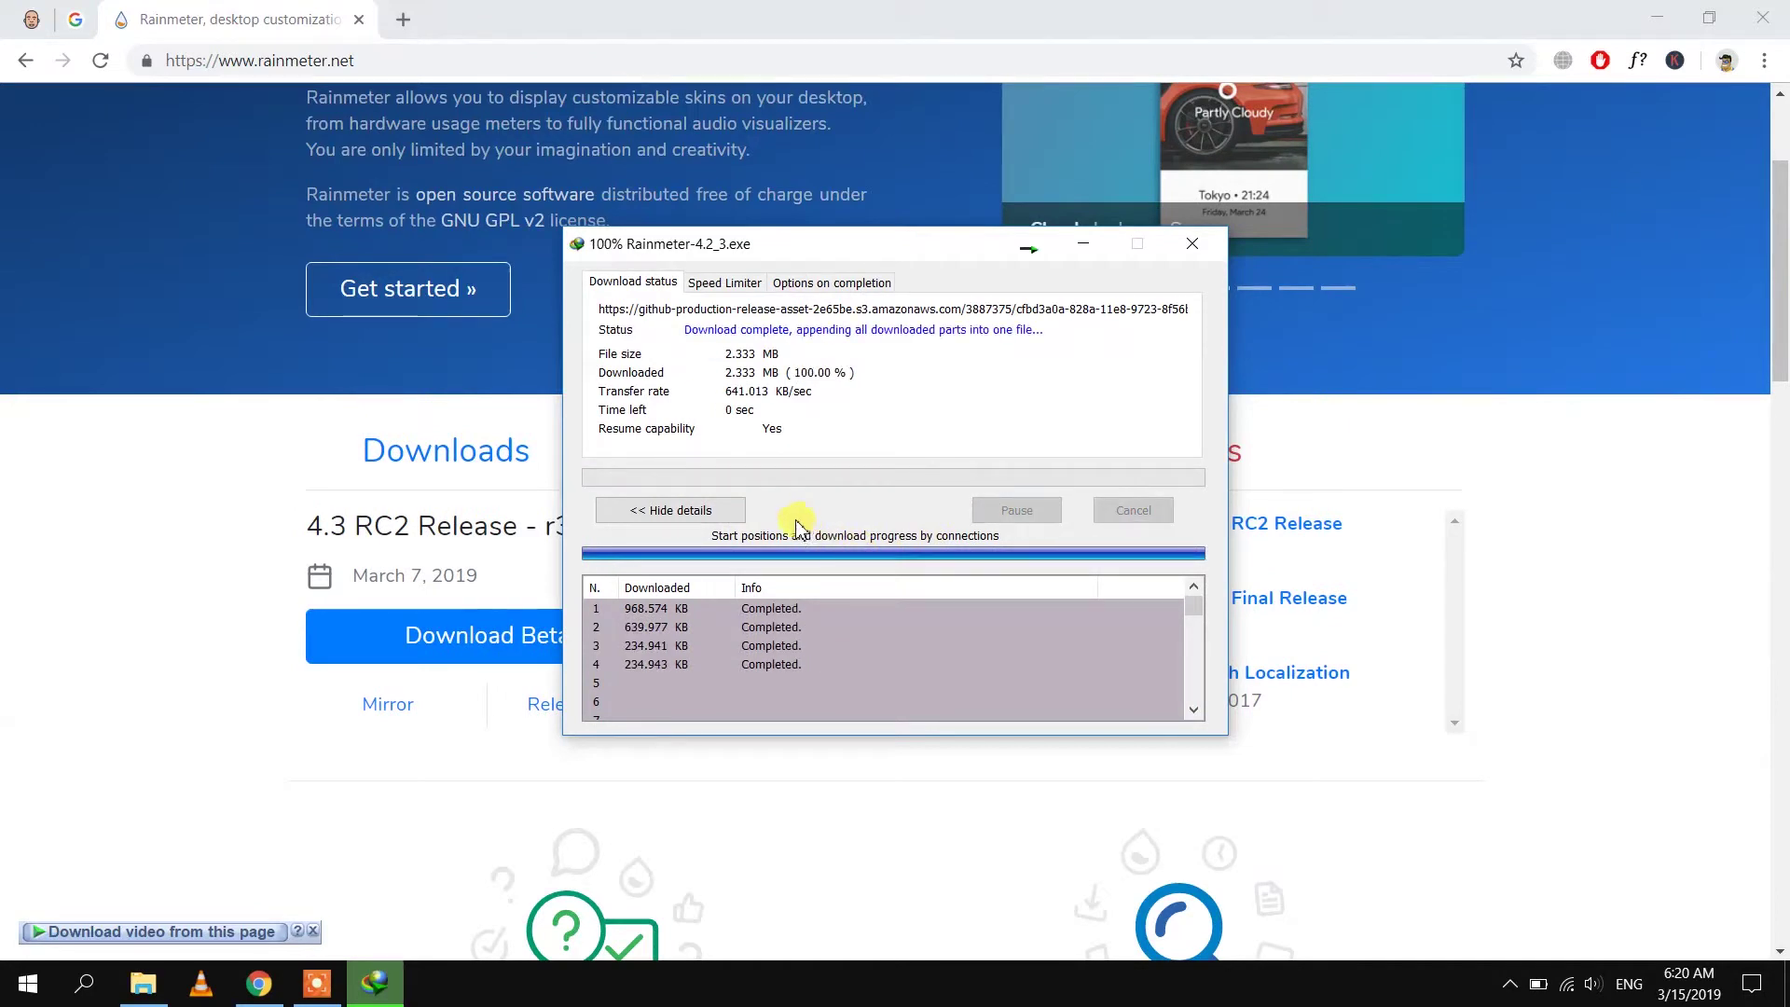
- Run Rainmeter-4.2_3 from Downloads\Programs and complete the standard installation through Finish
click(266, 985)
click(143, 982)
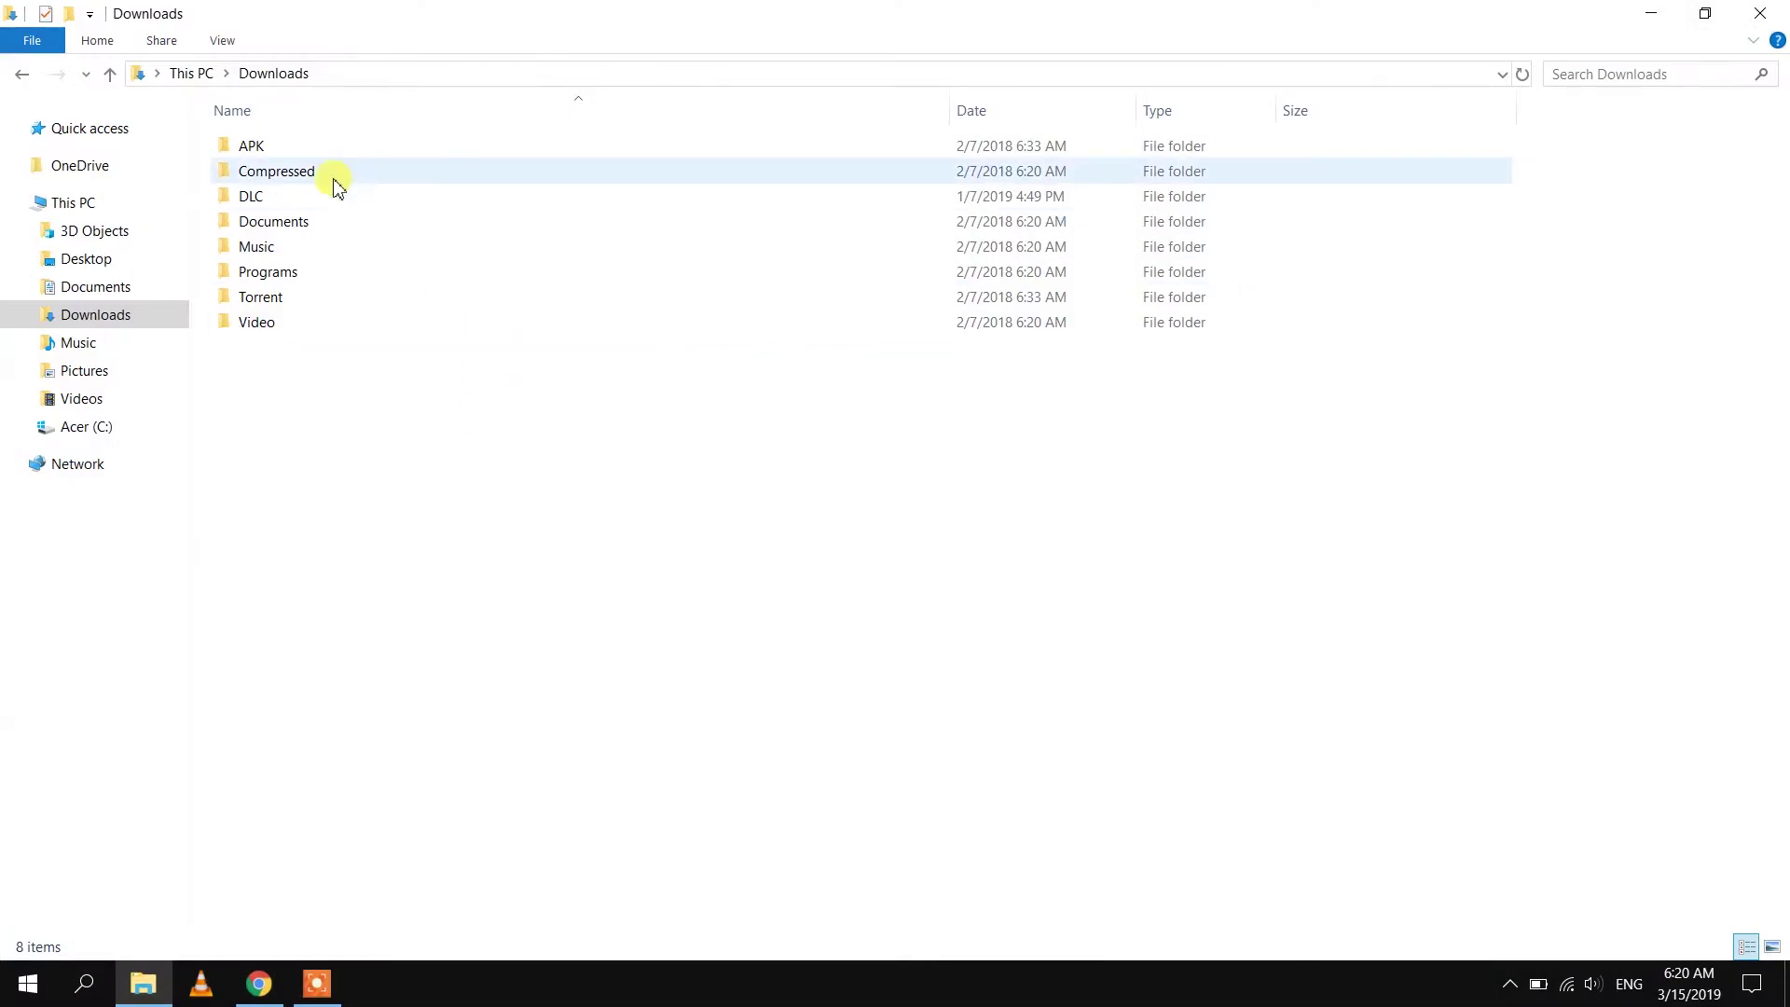
double_click(267, 271)
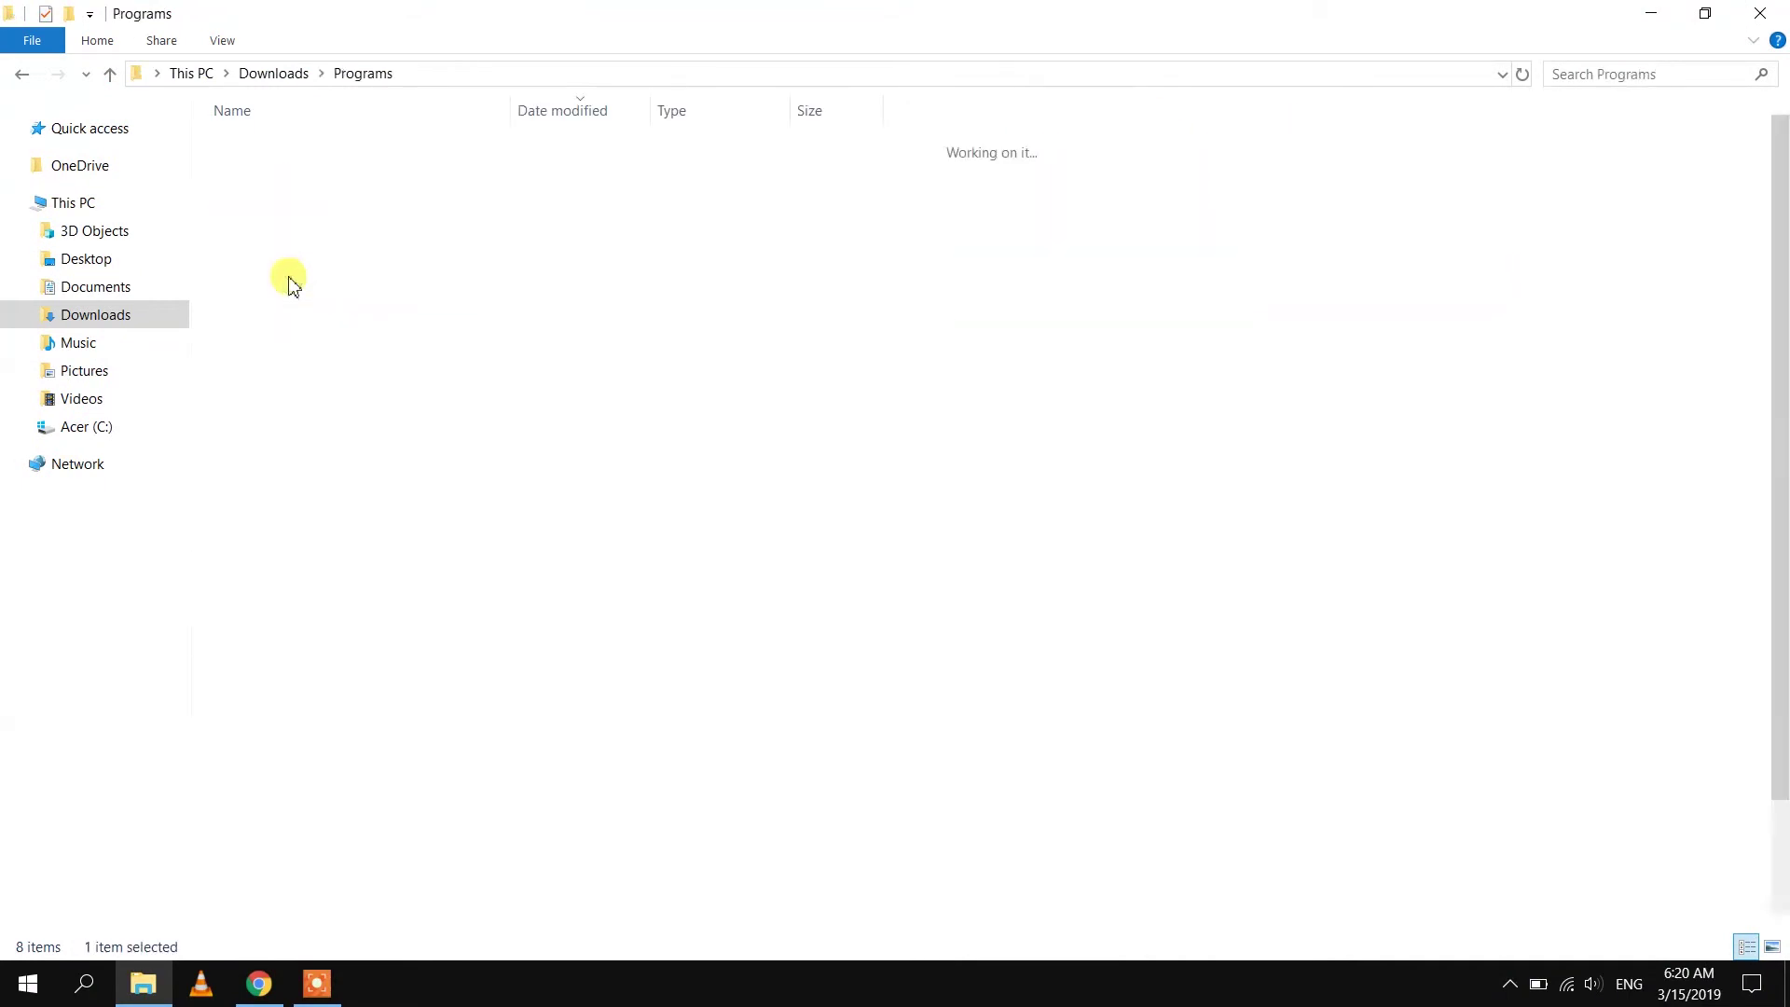
double_click(359, 146)
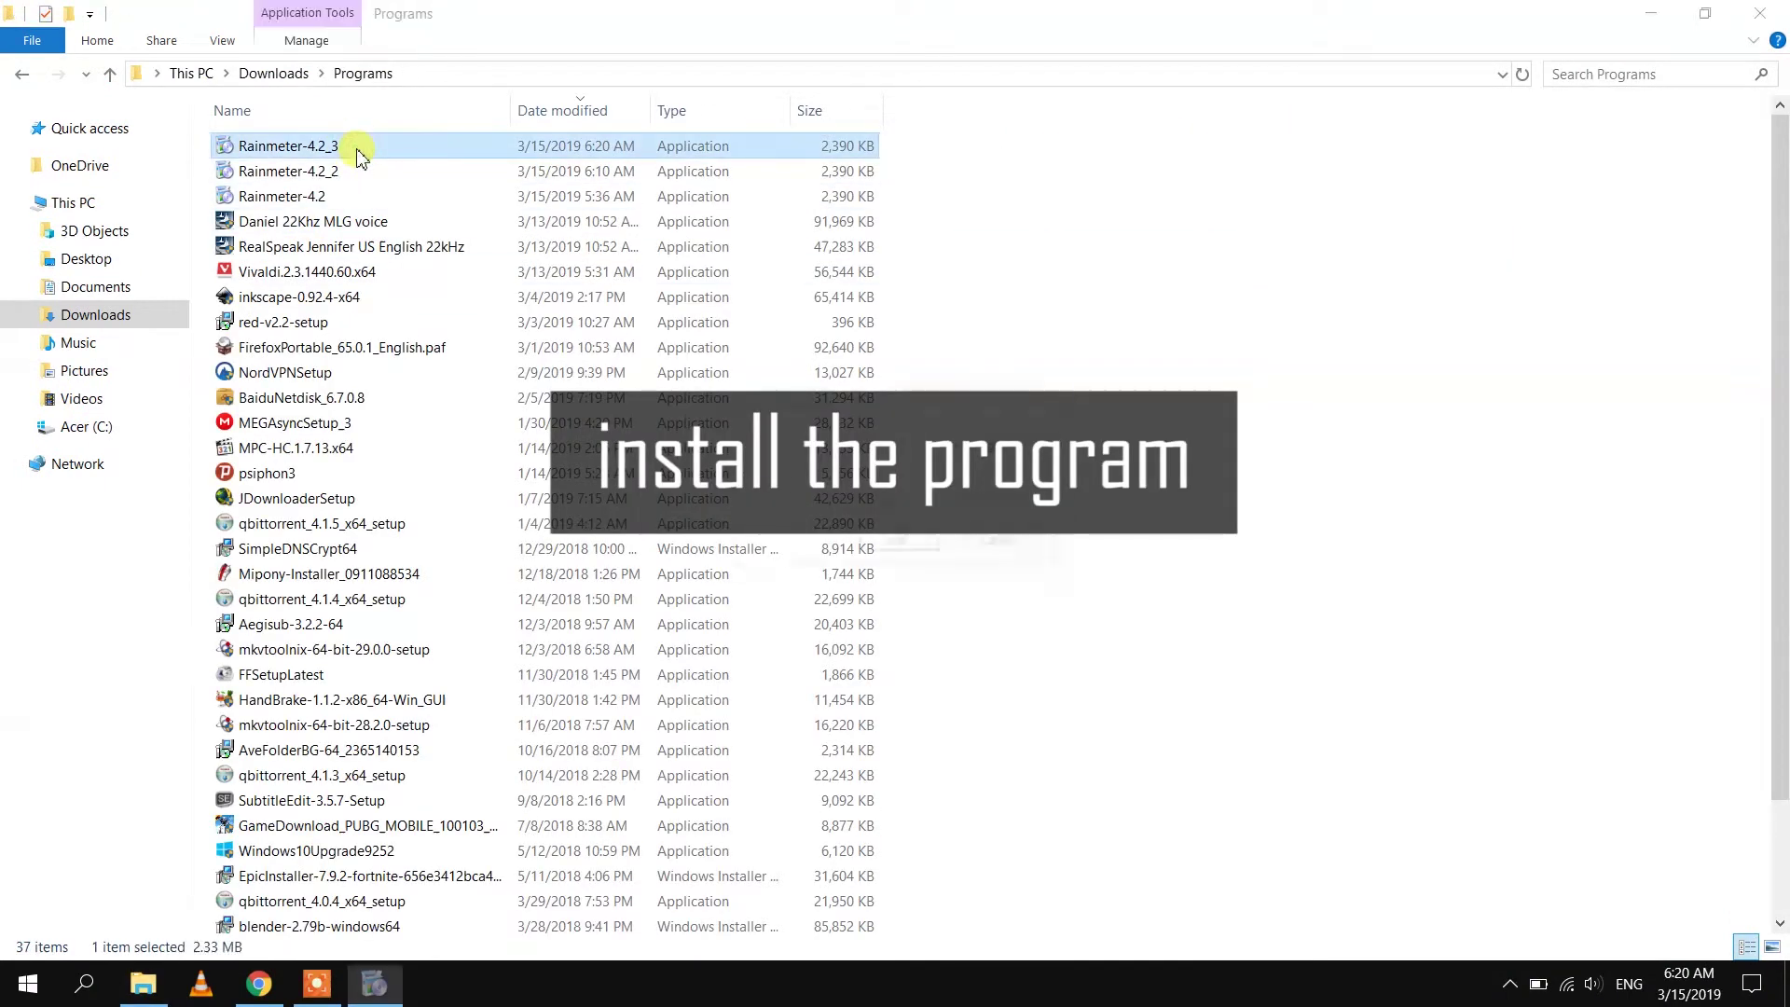
click(900, 545)
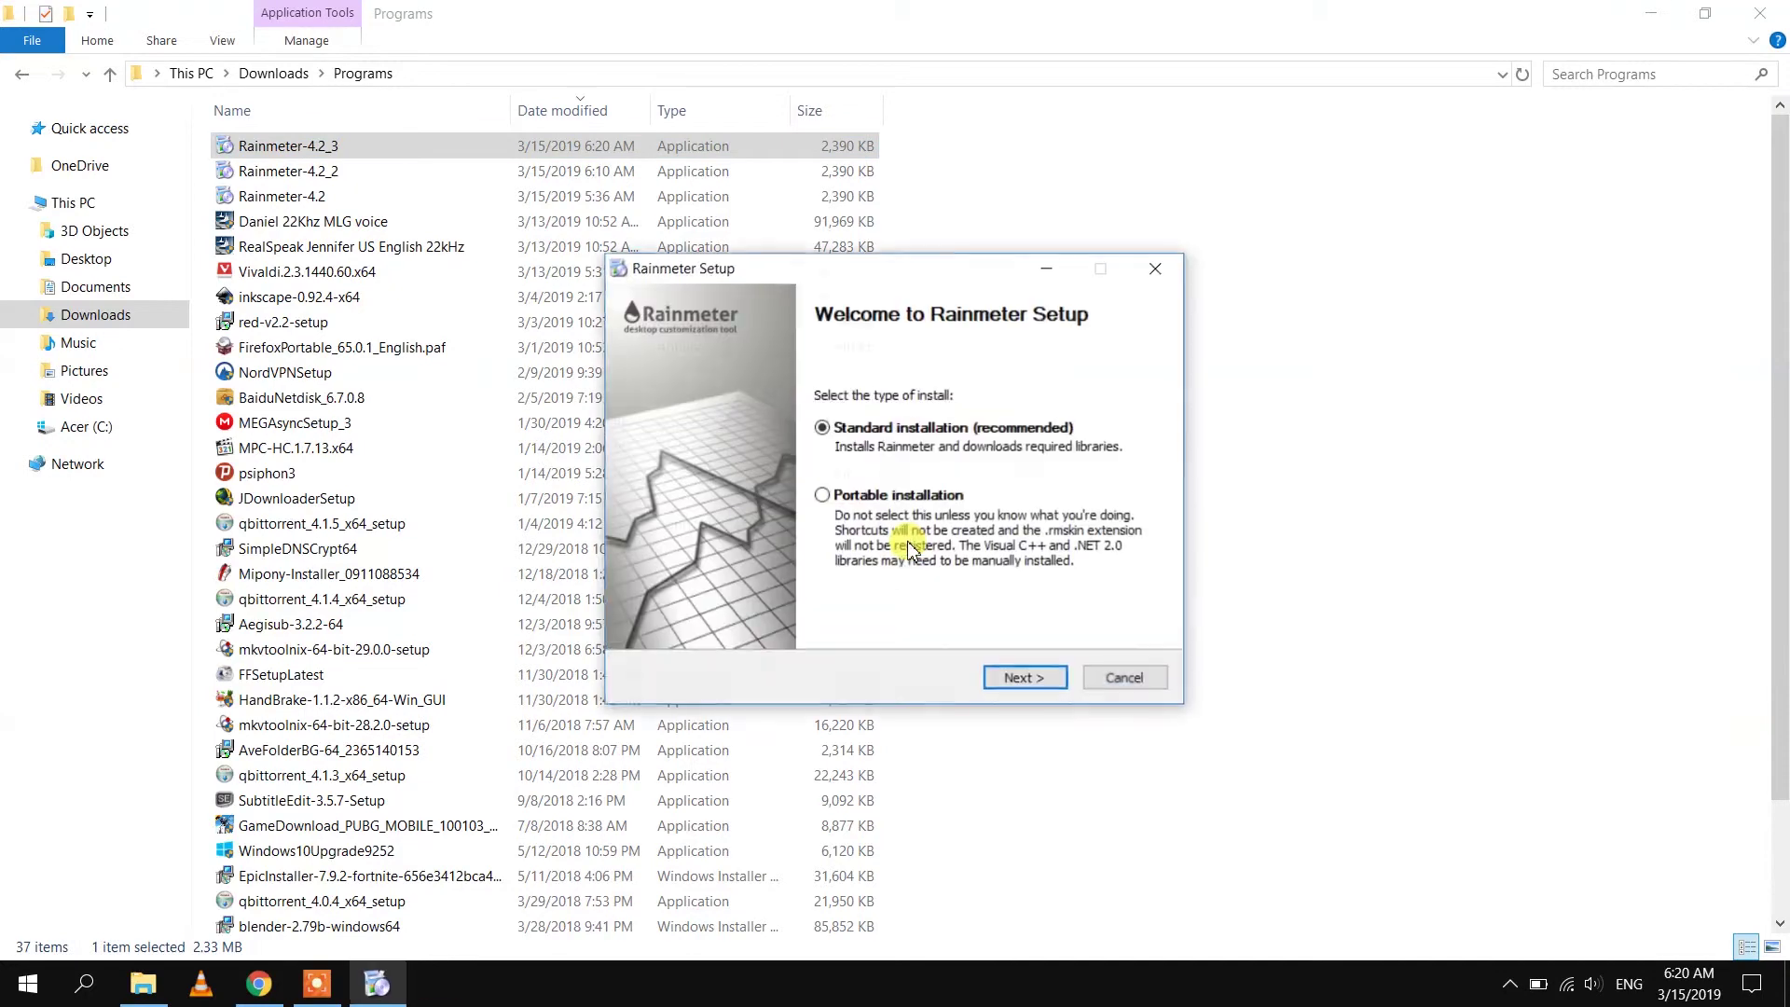
click(1023, 679)
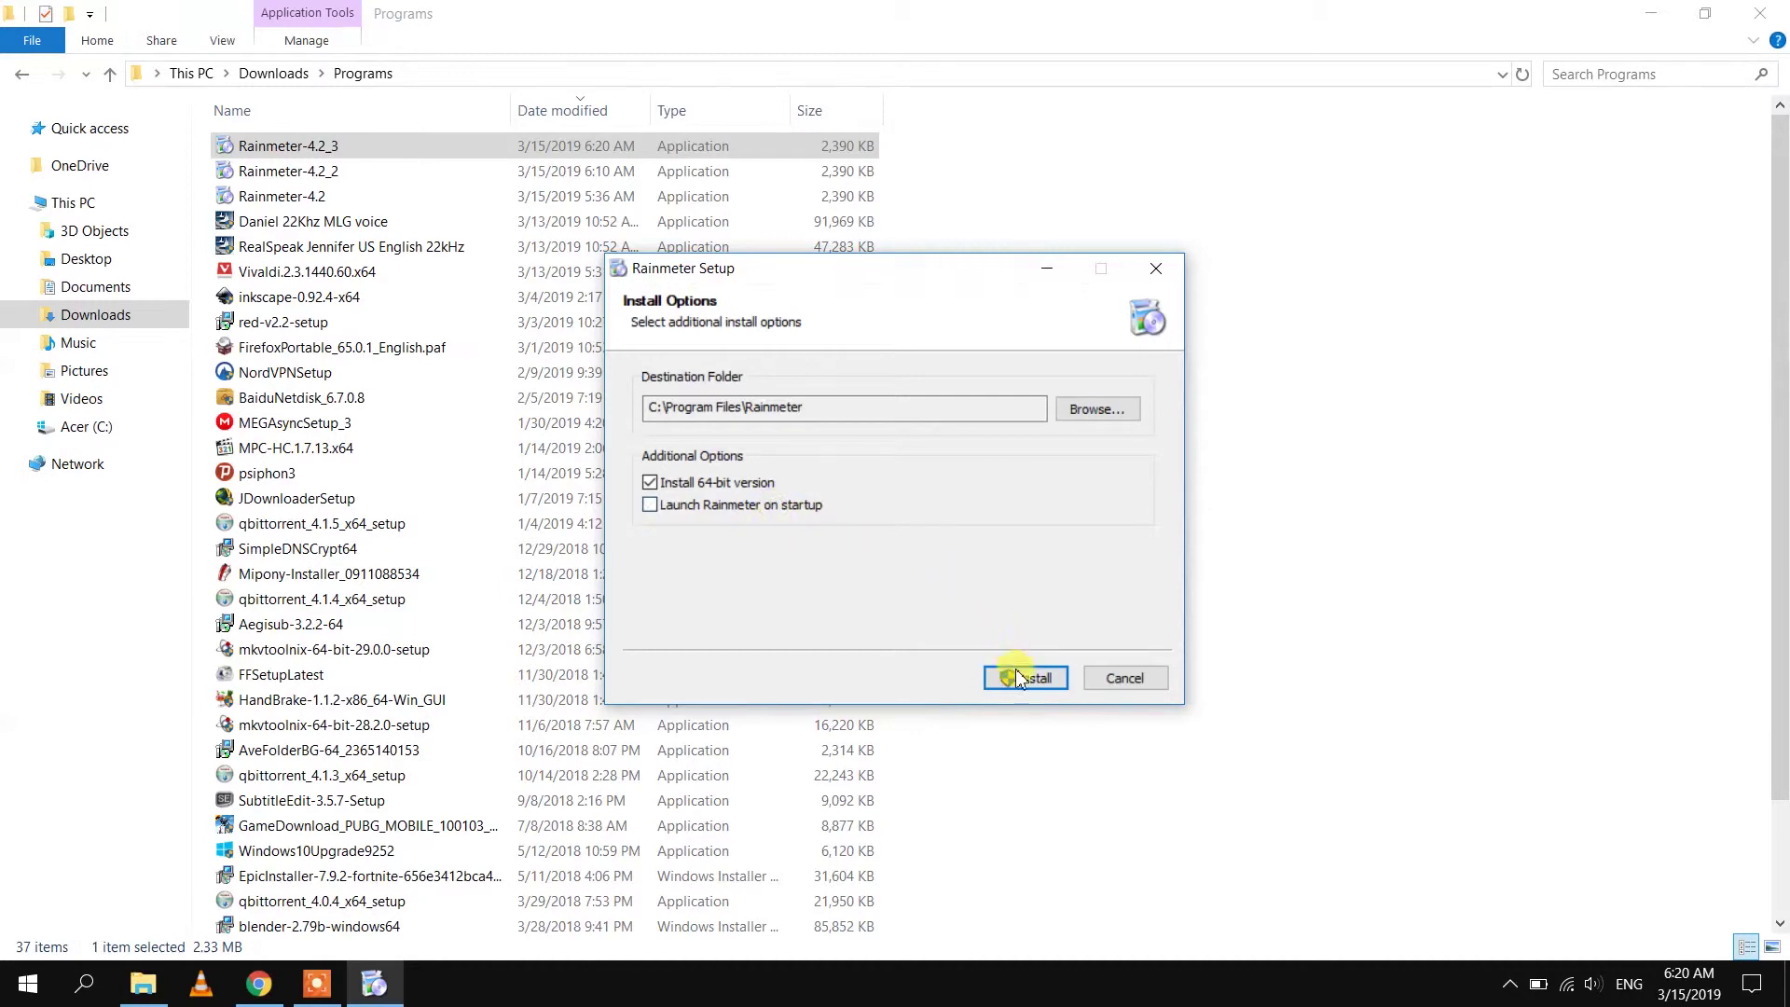
click(1020, 677)
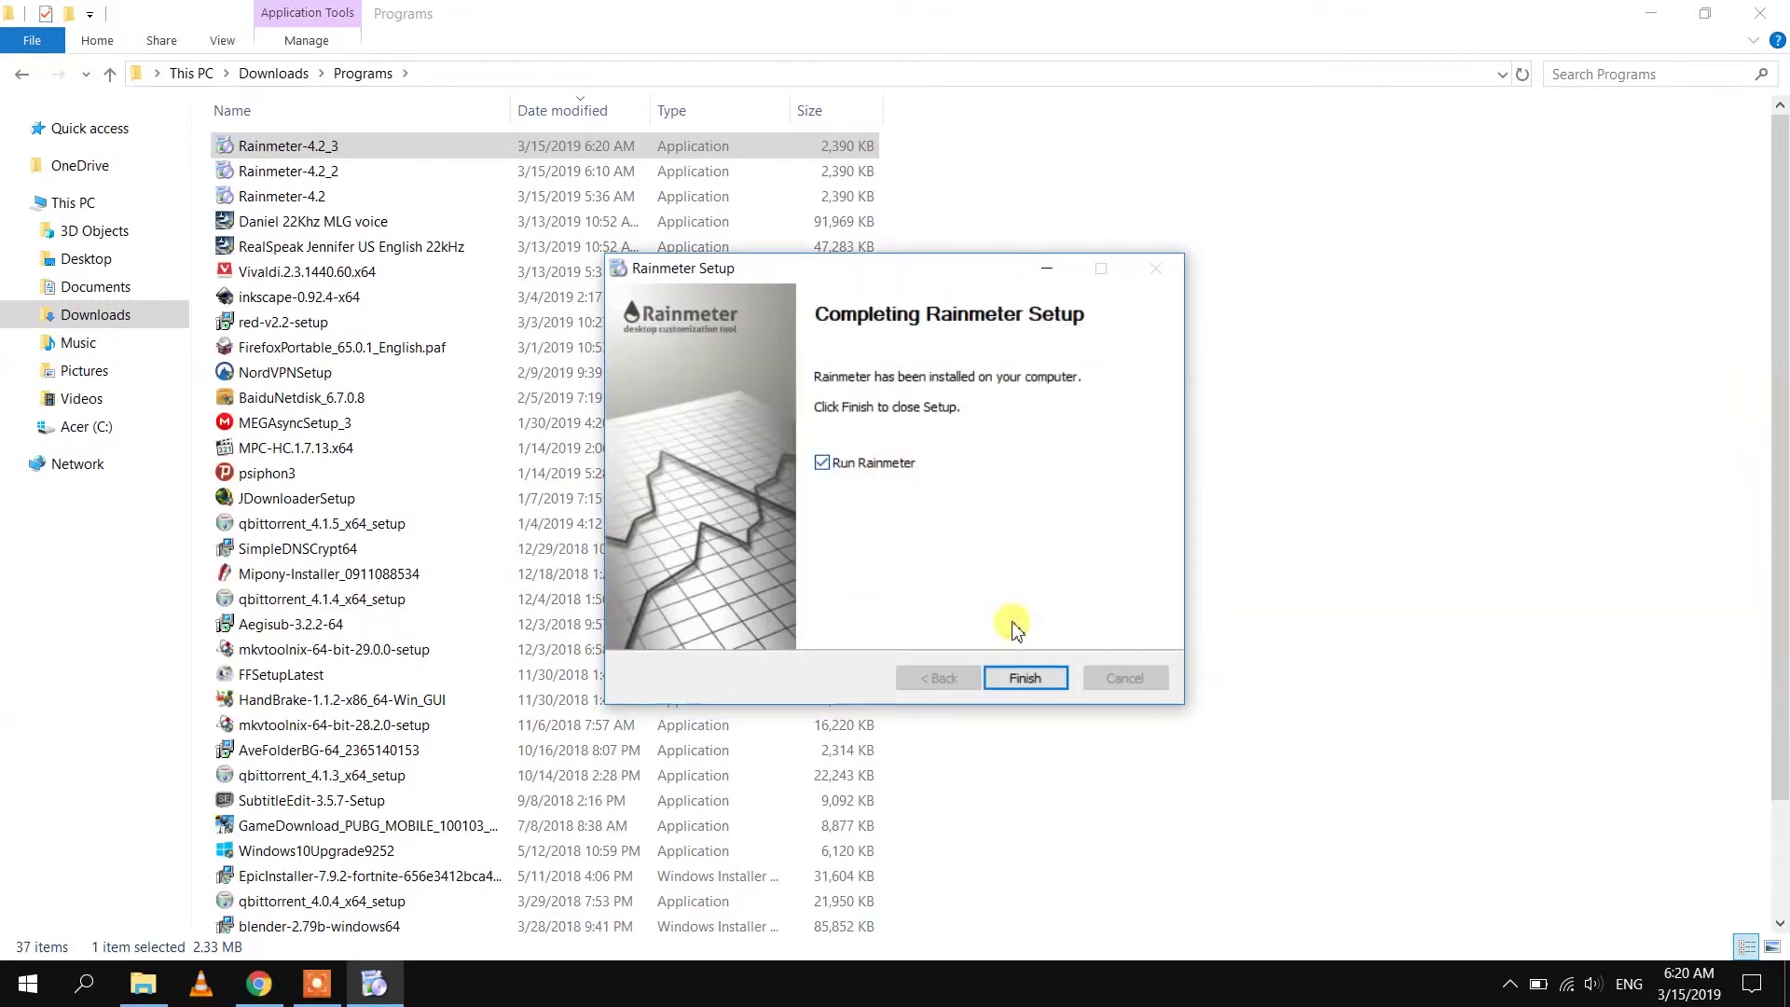
click(1027, 681)
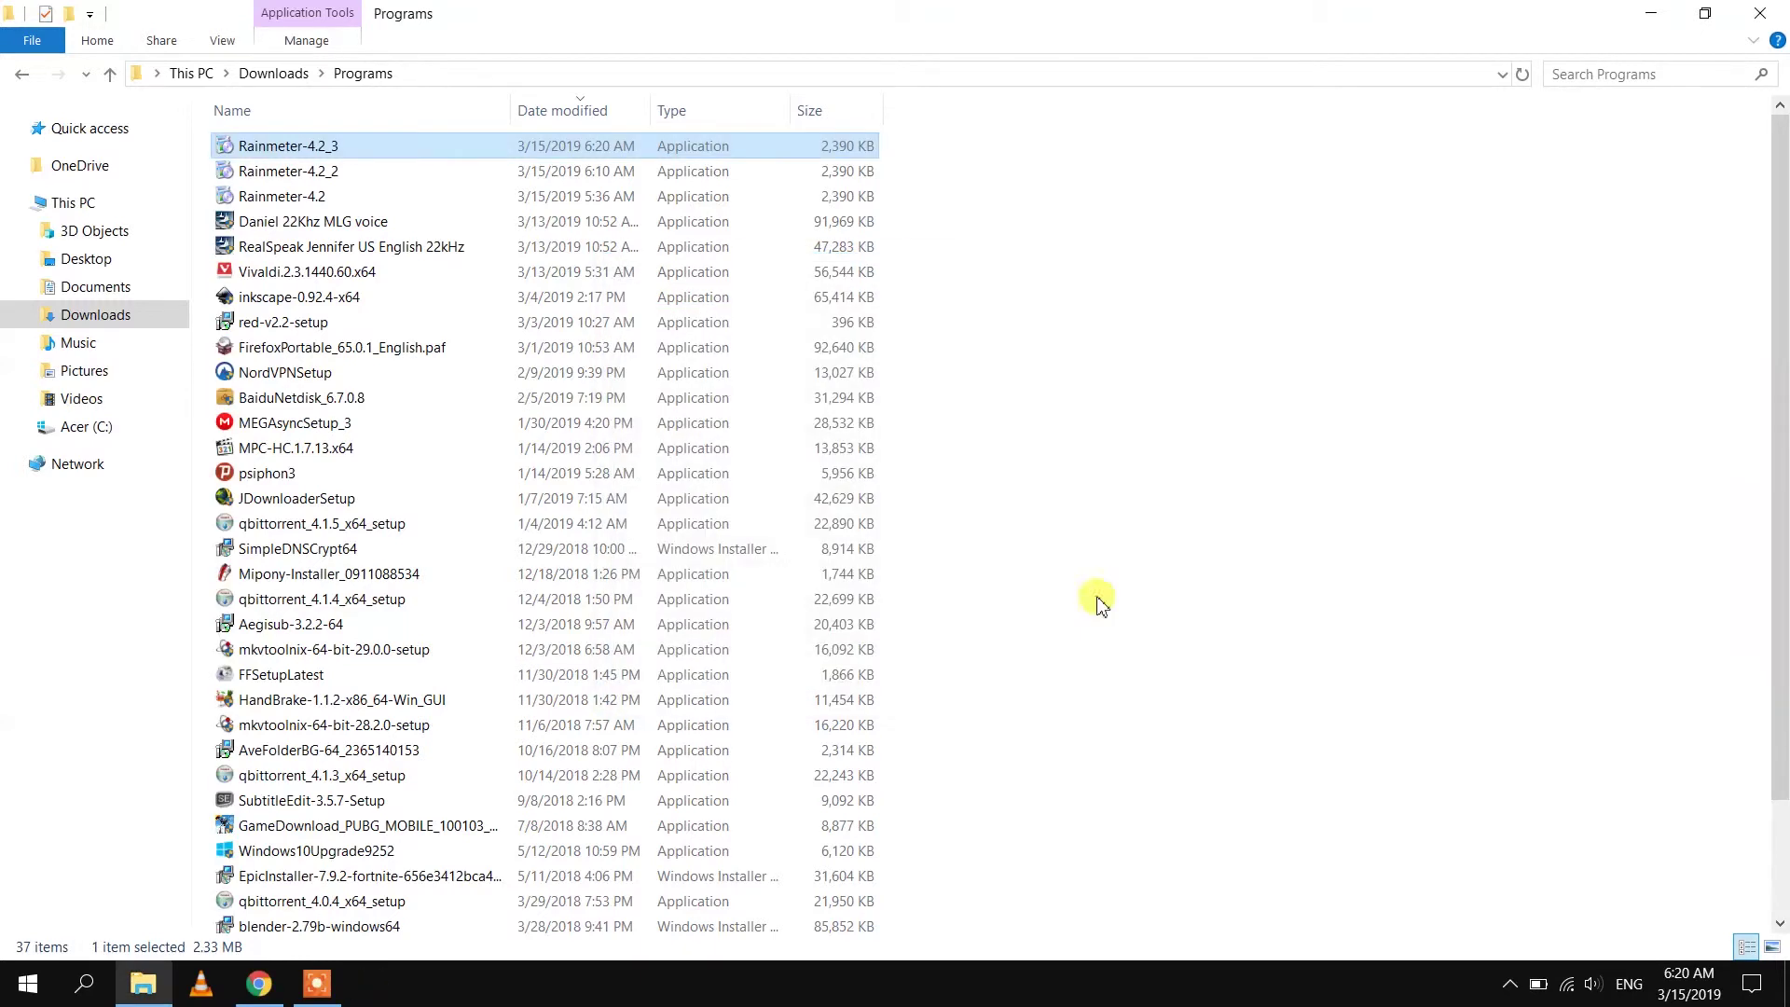
- Unload the Welcome, Disks and System skins from the desktop
click(1655, 17)
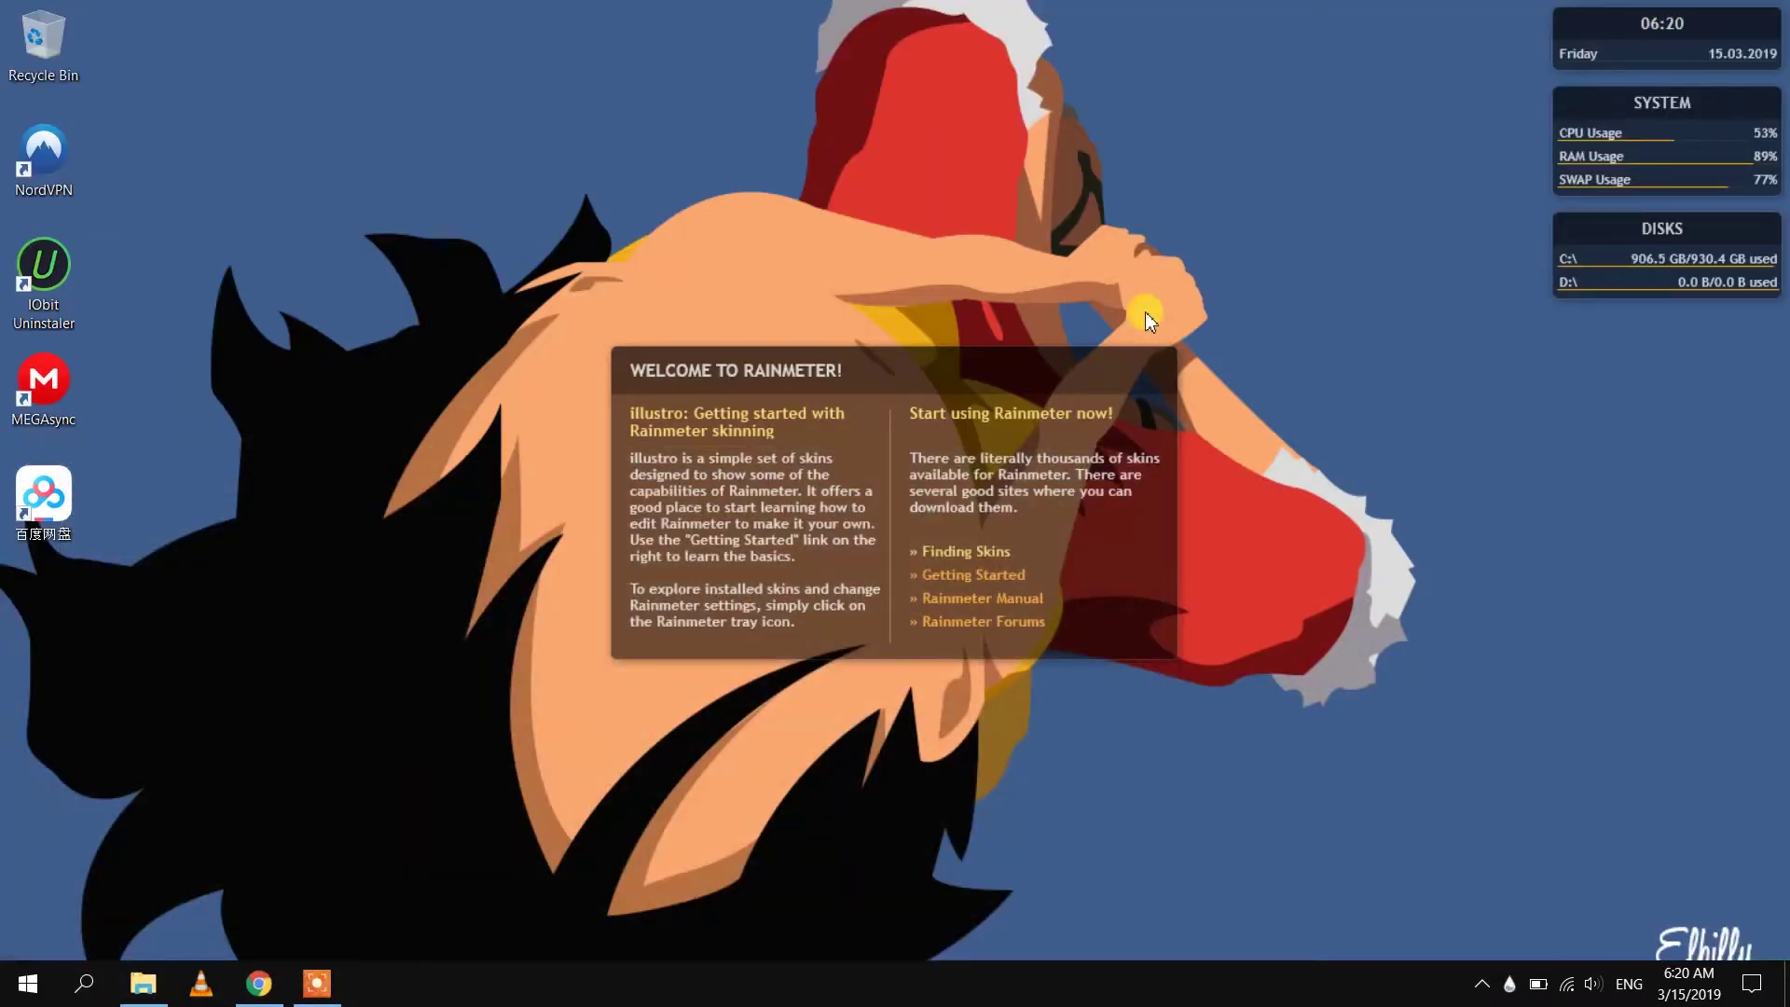
right_click(1133, 360)
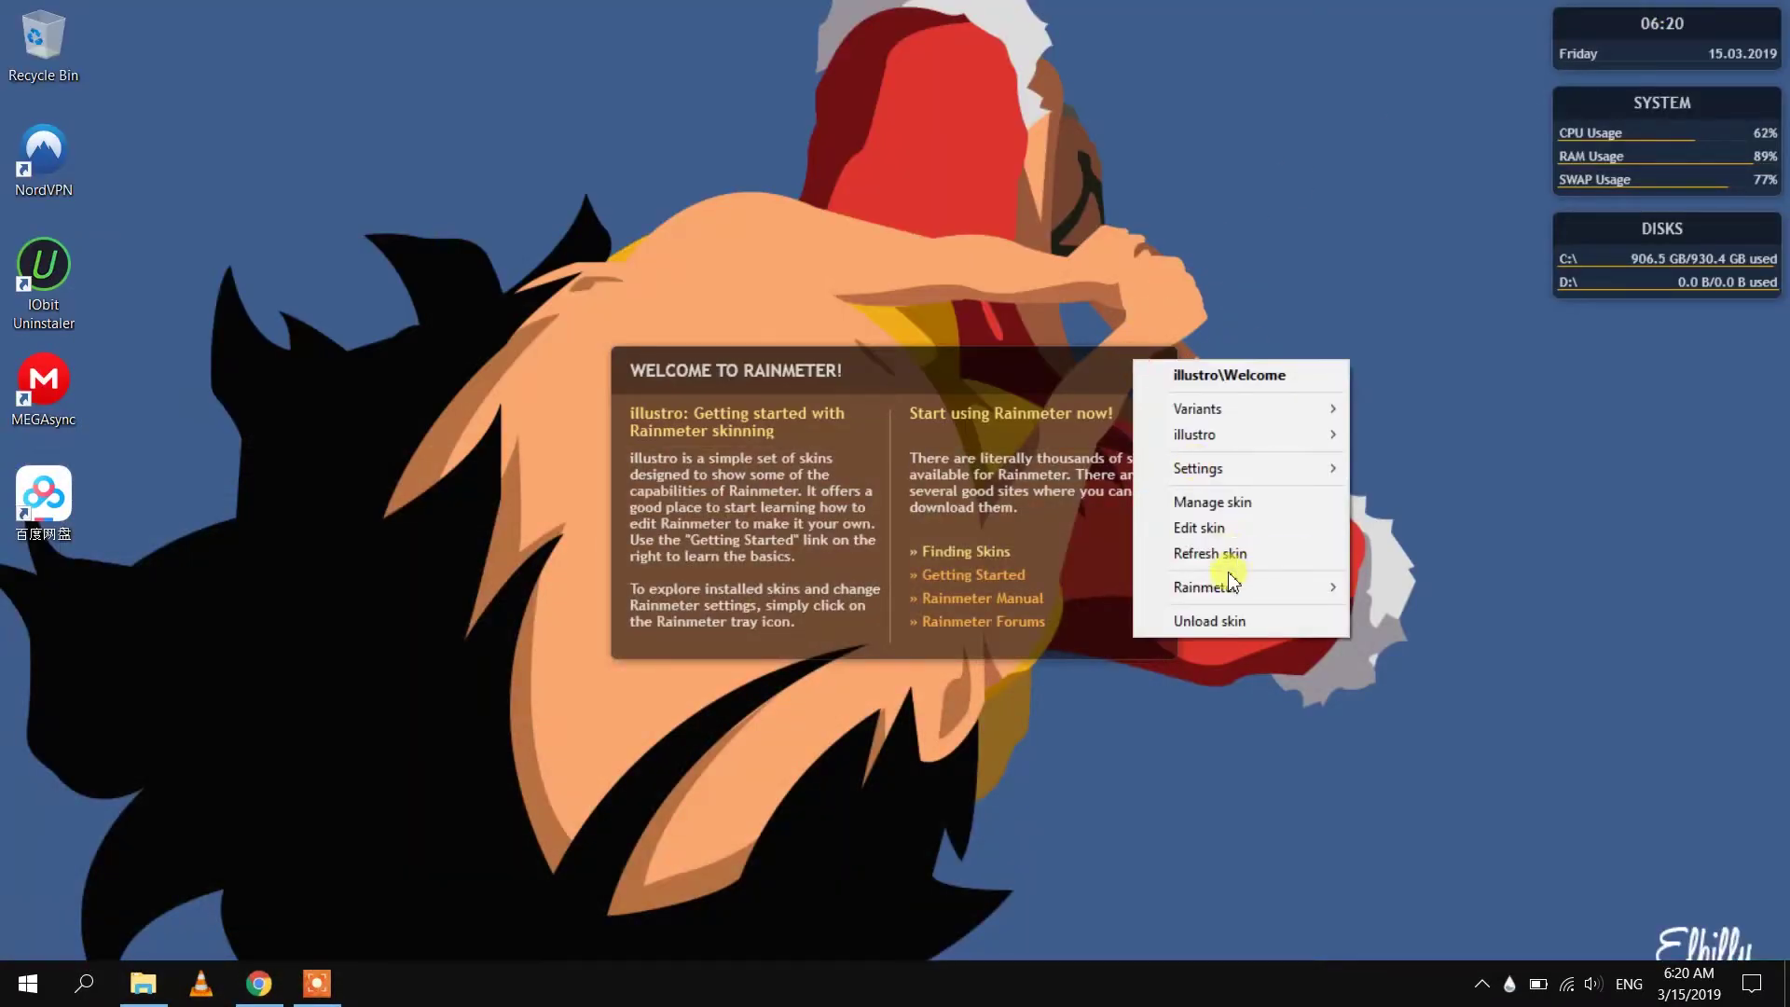
click(1224, 617)
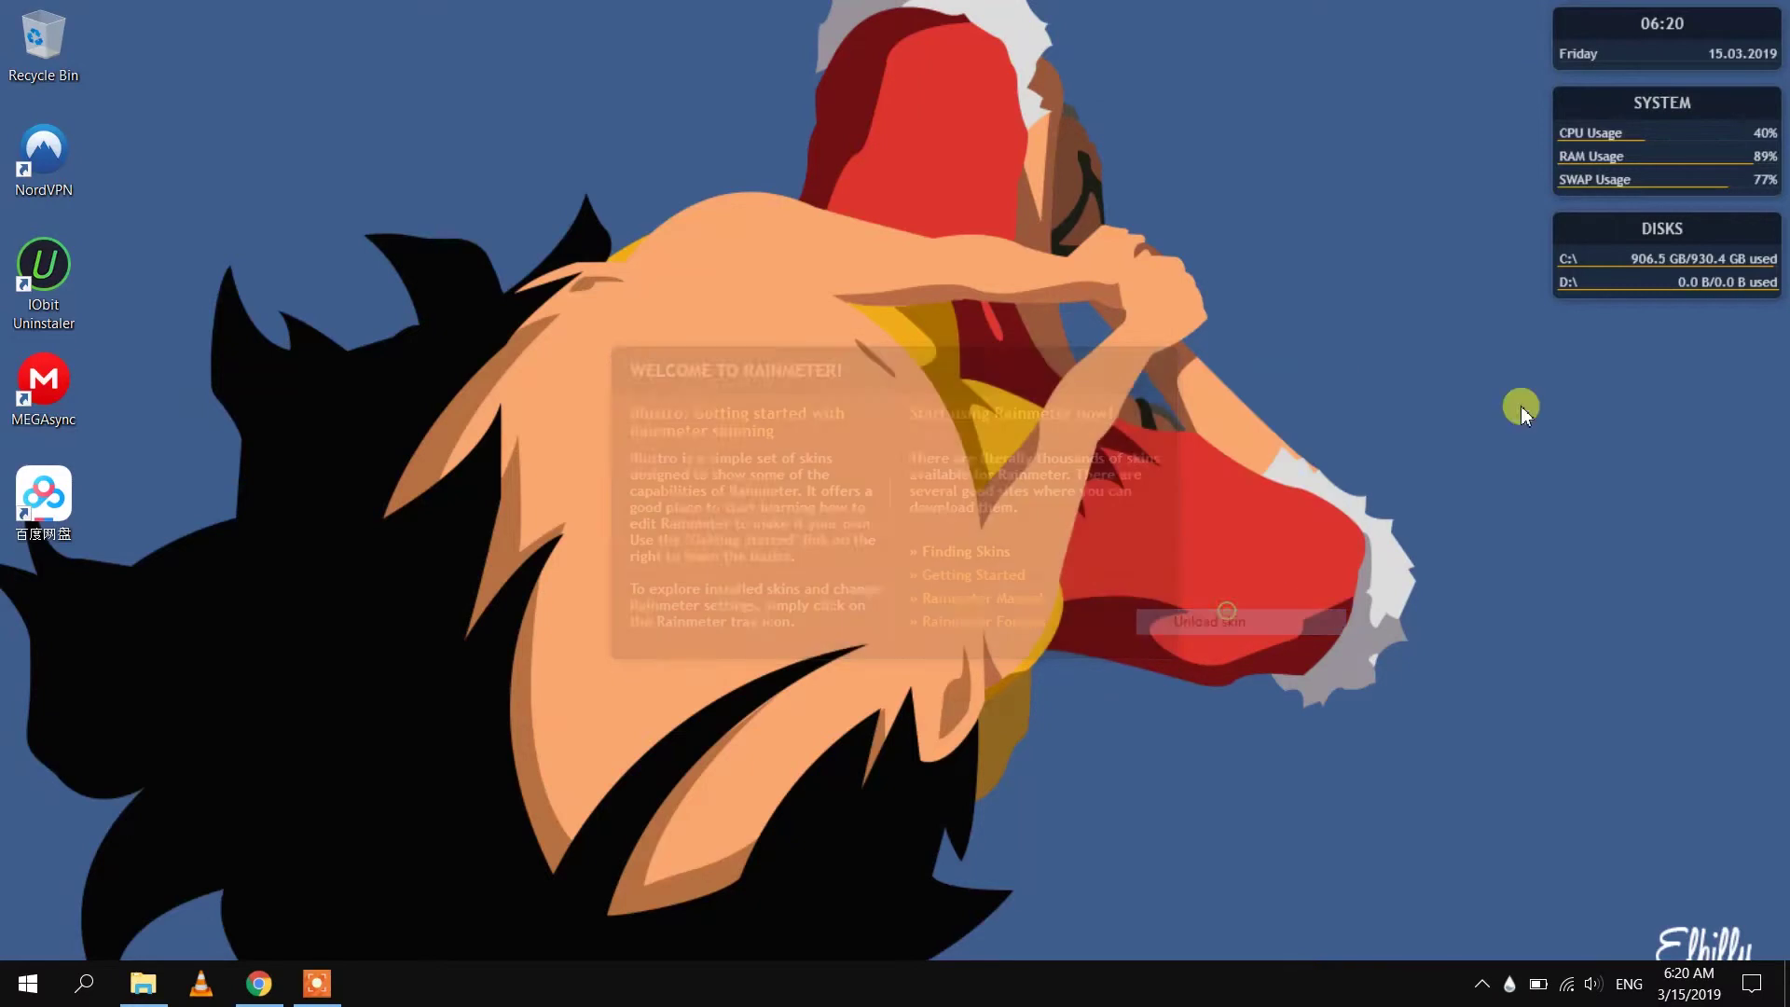
right_click(1674, 225)
click(1665, 478)
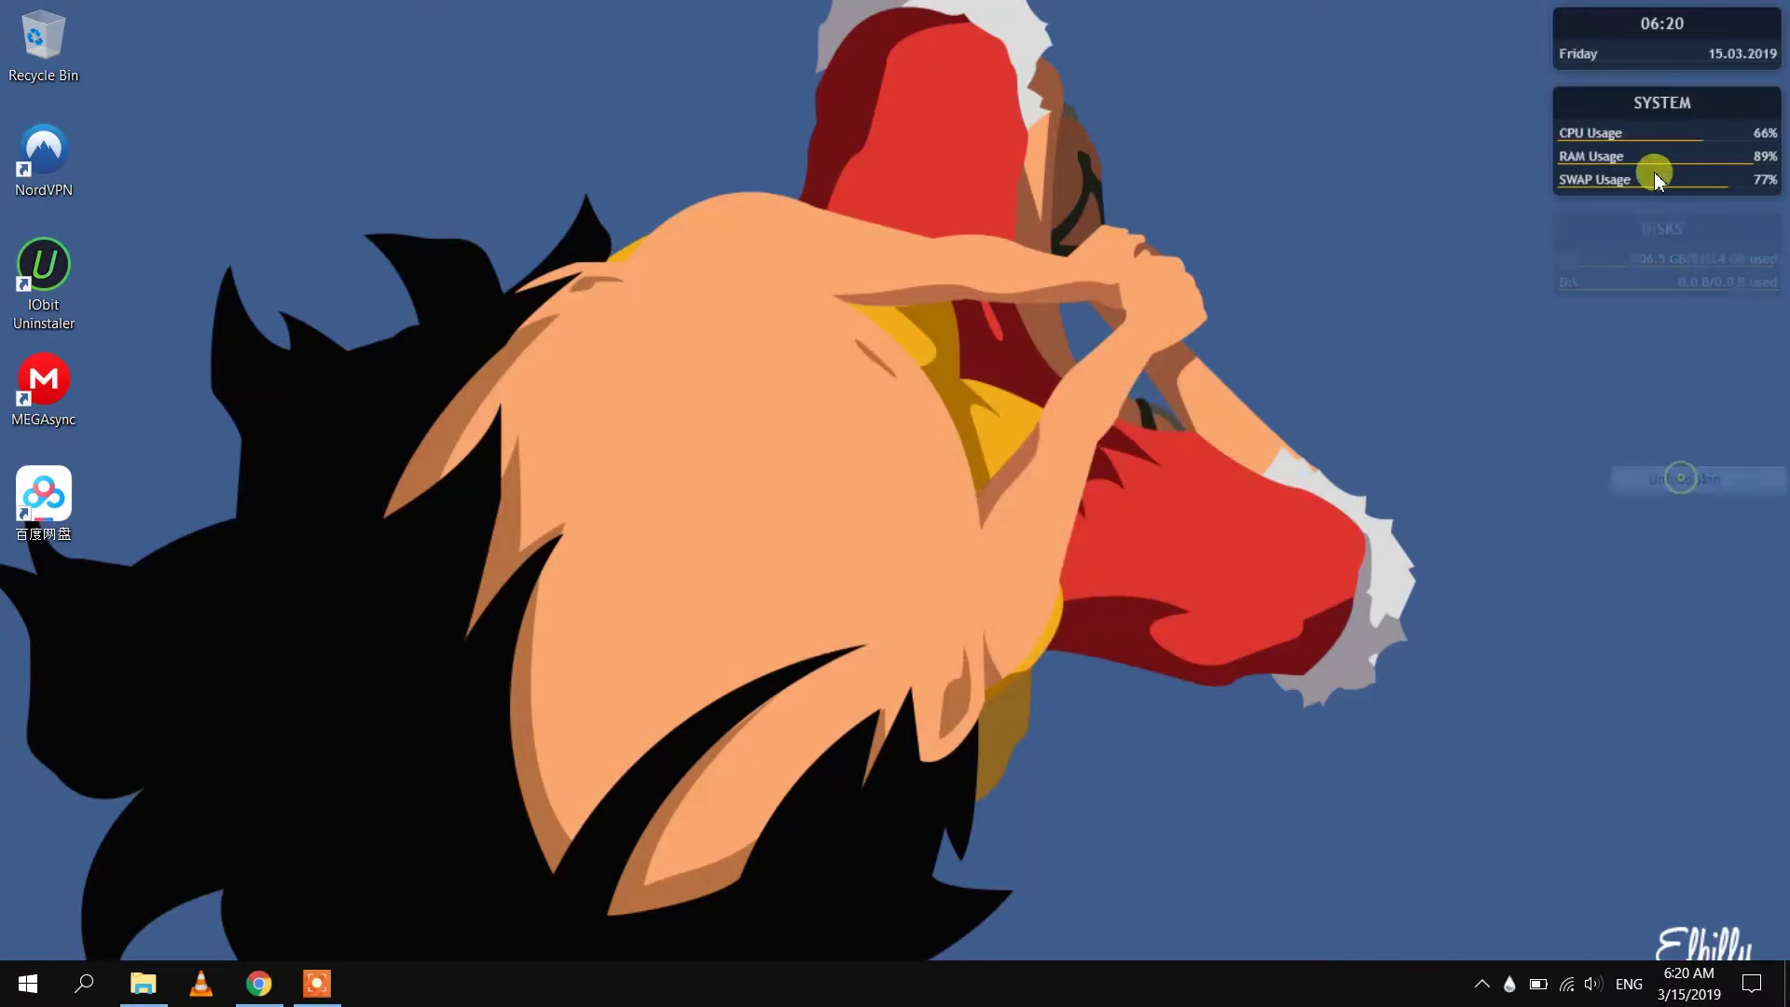
right_click(1702, 112)
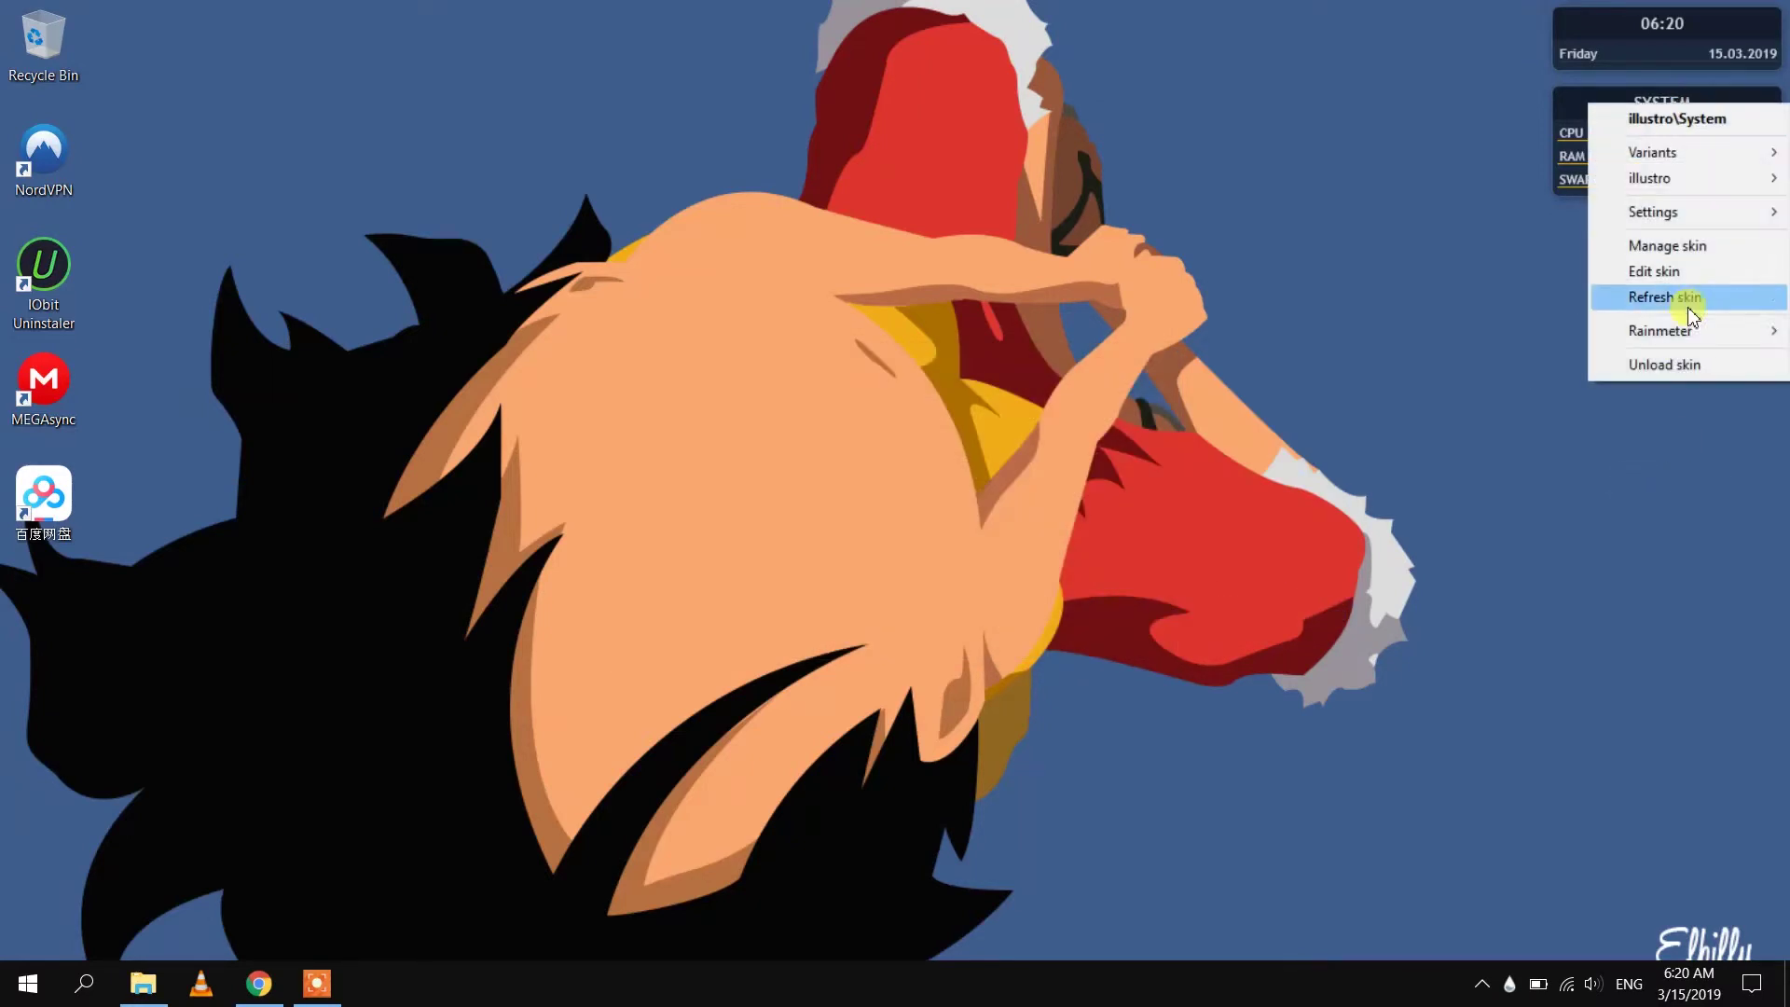
click(1665, 363)
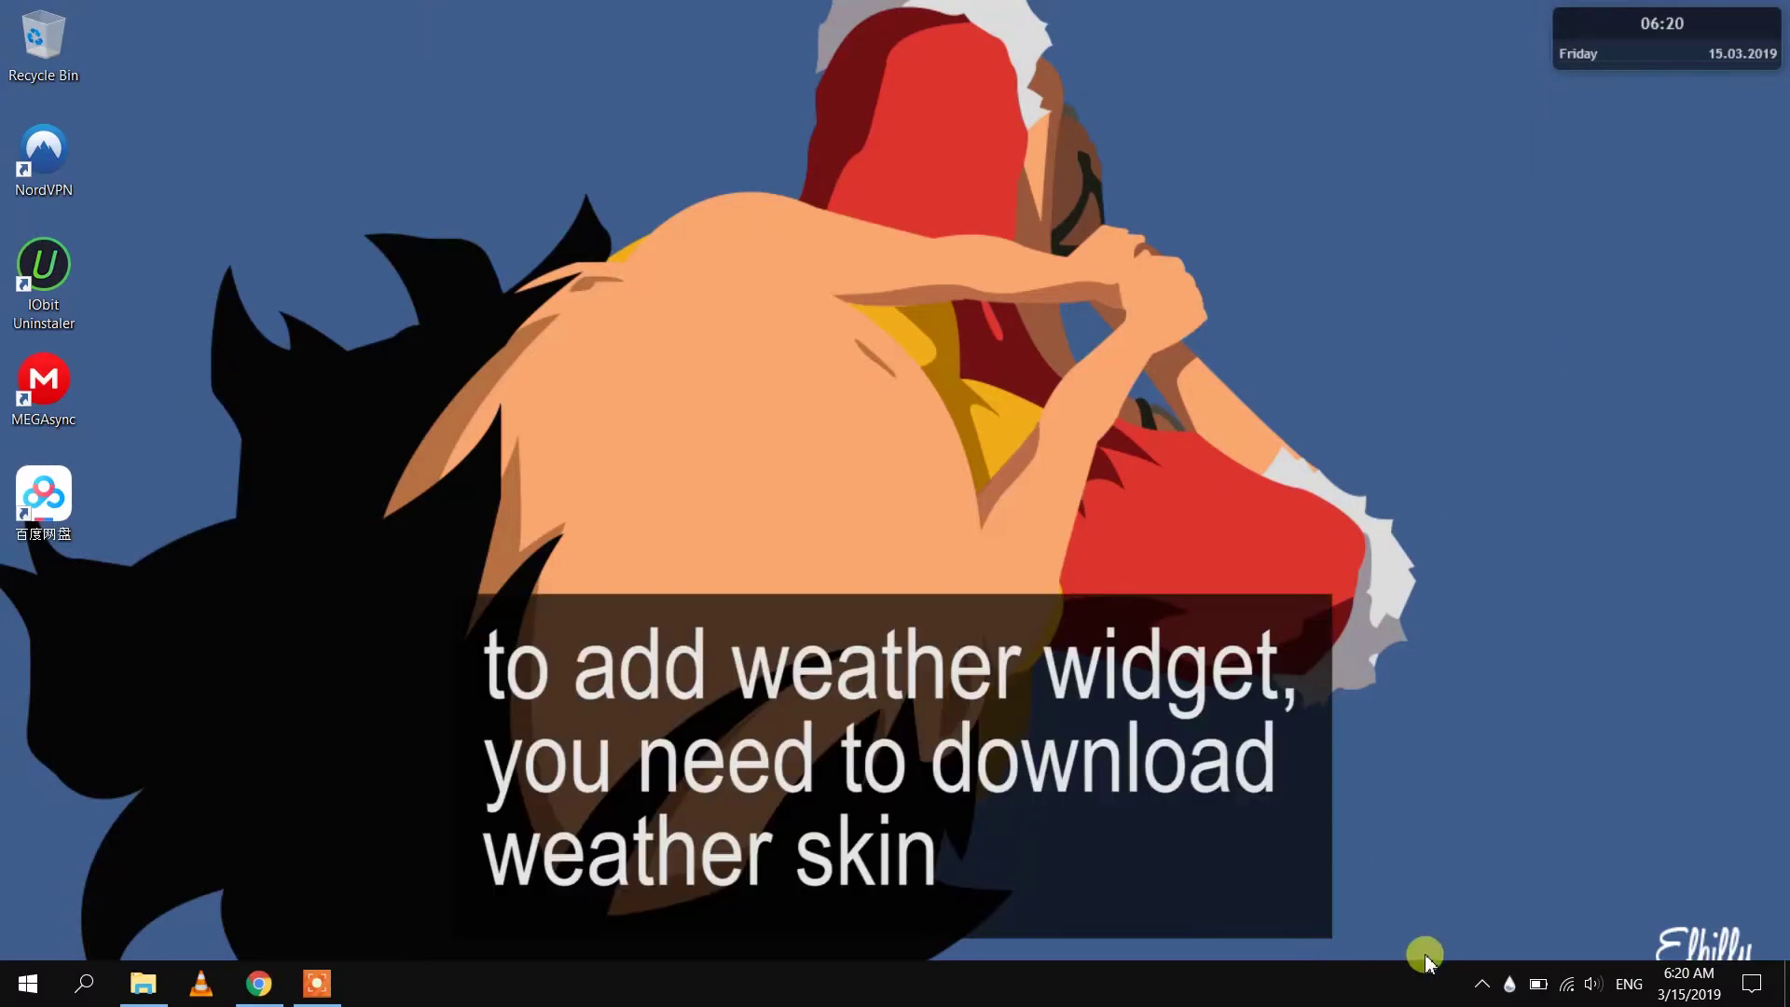
- Open and dismiss Rainmeter's tray menu and the desktop context menu
right_click(1511, 985)
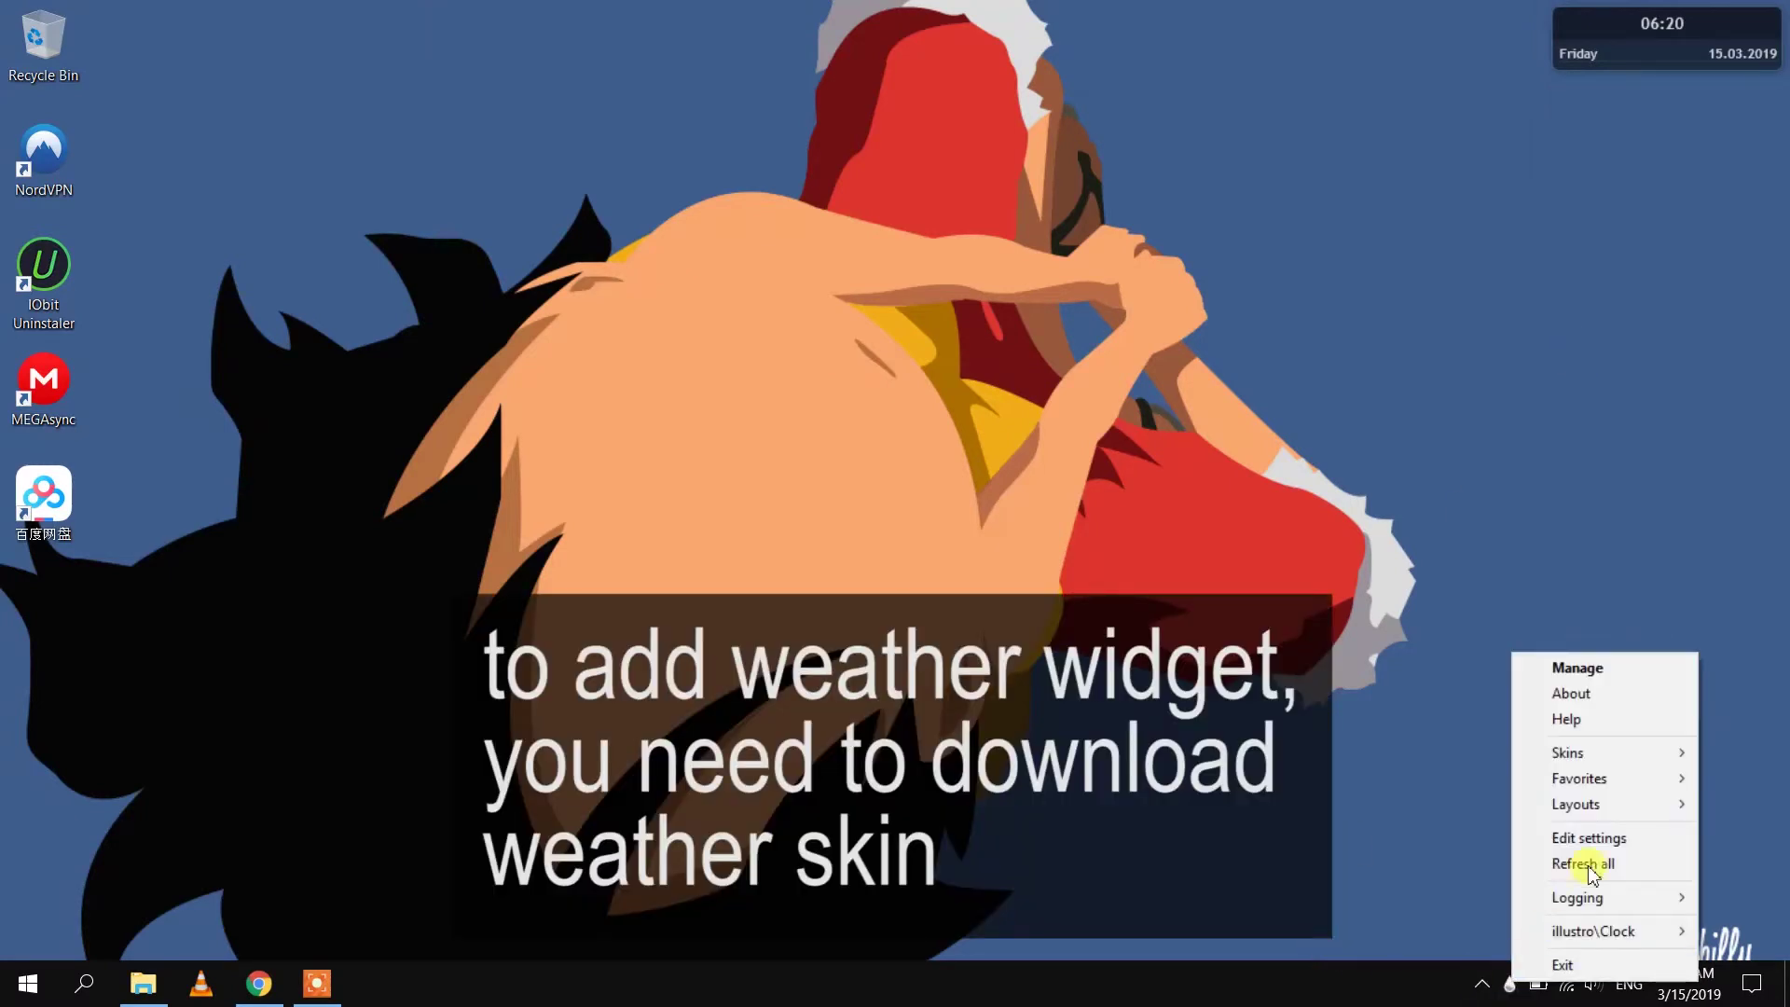
mouse_move(1608, 753)
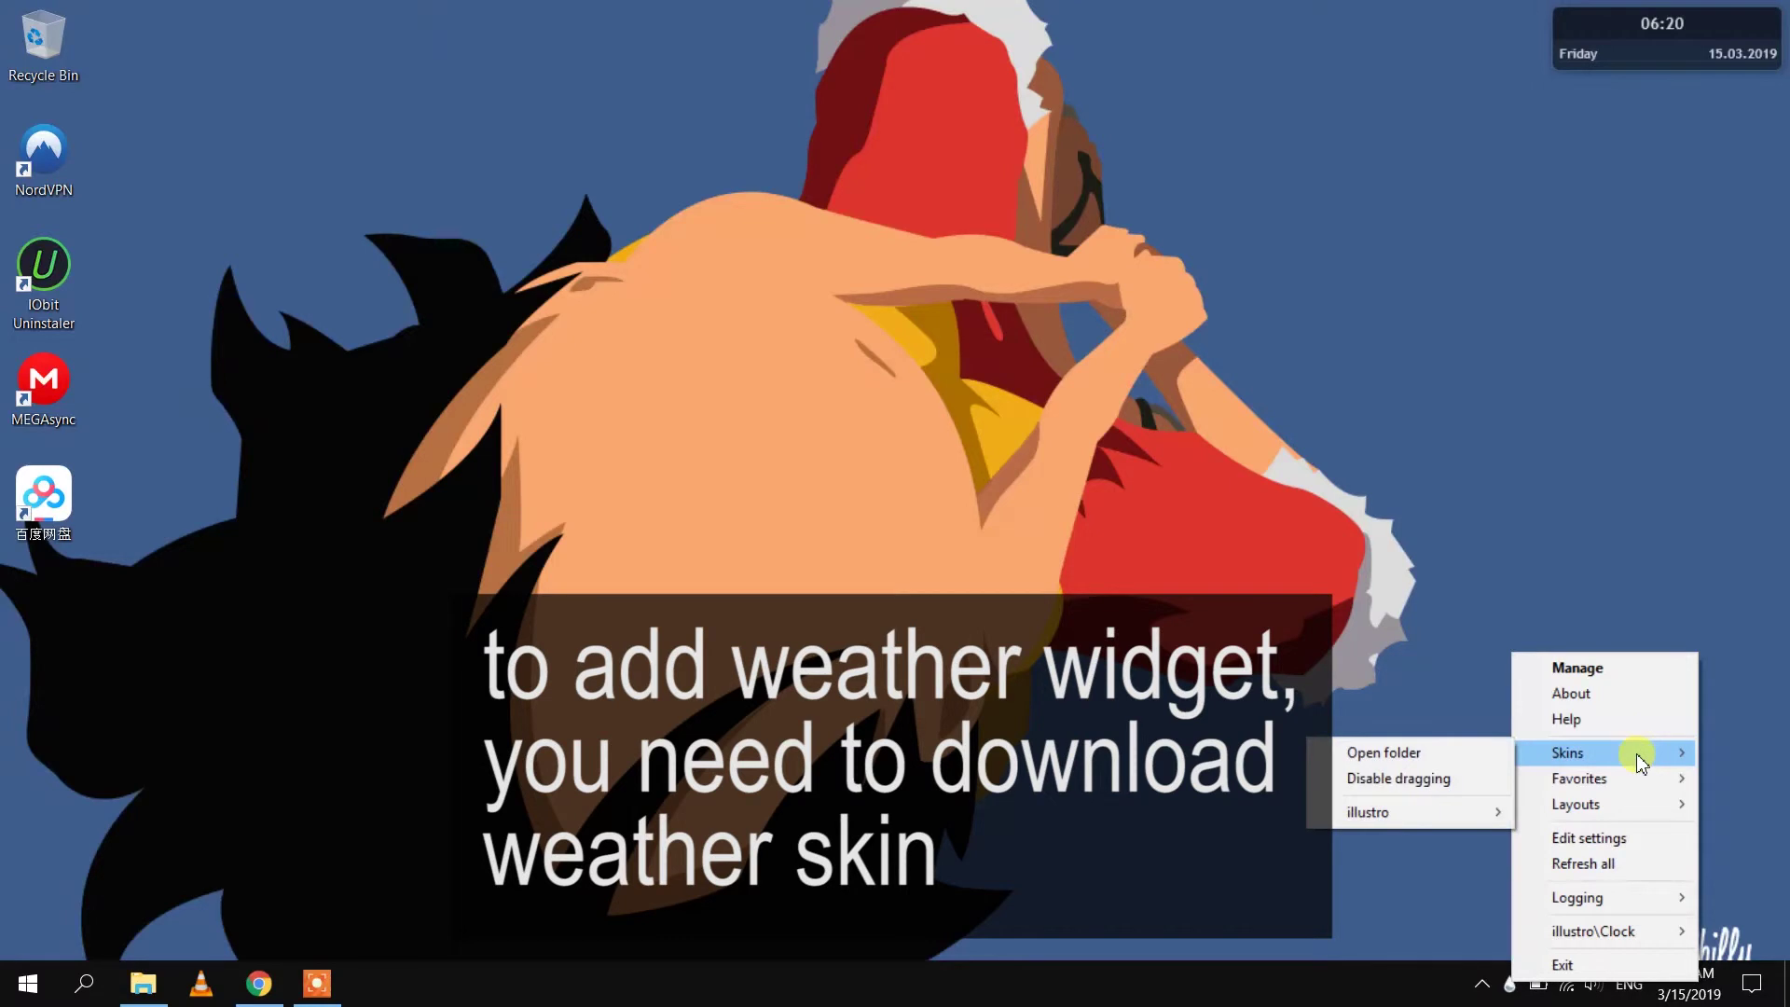
click(944, 390)
right_click(912, 367)
click(961, 430)
right_click(961, 423)
click(944, 448)
- Return to Chrome and select the address bar to search 'rainmeter deviantart'
click(259, 985)
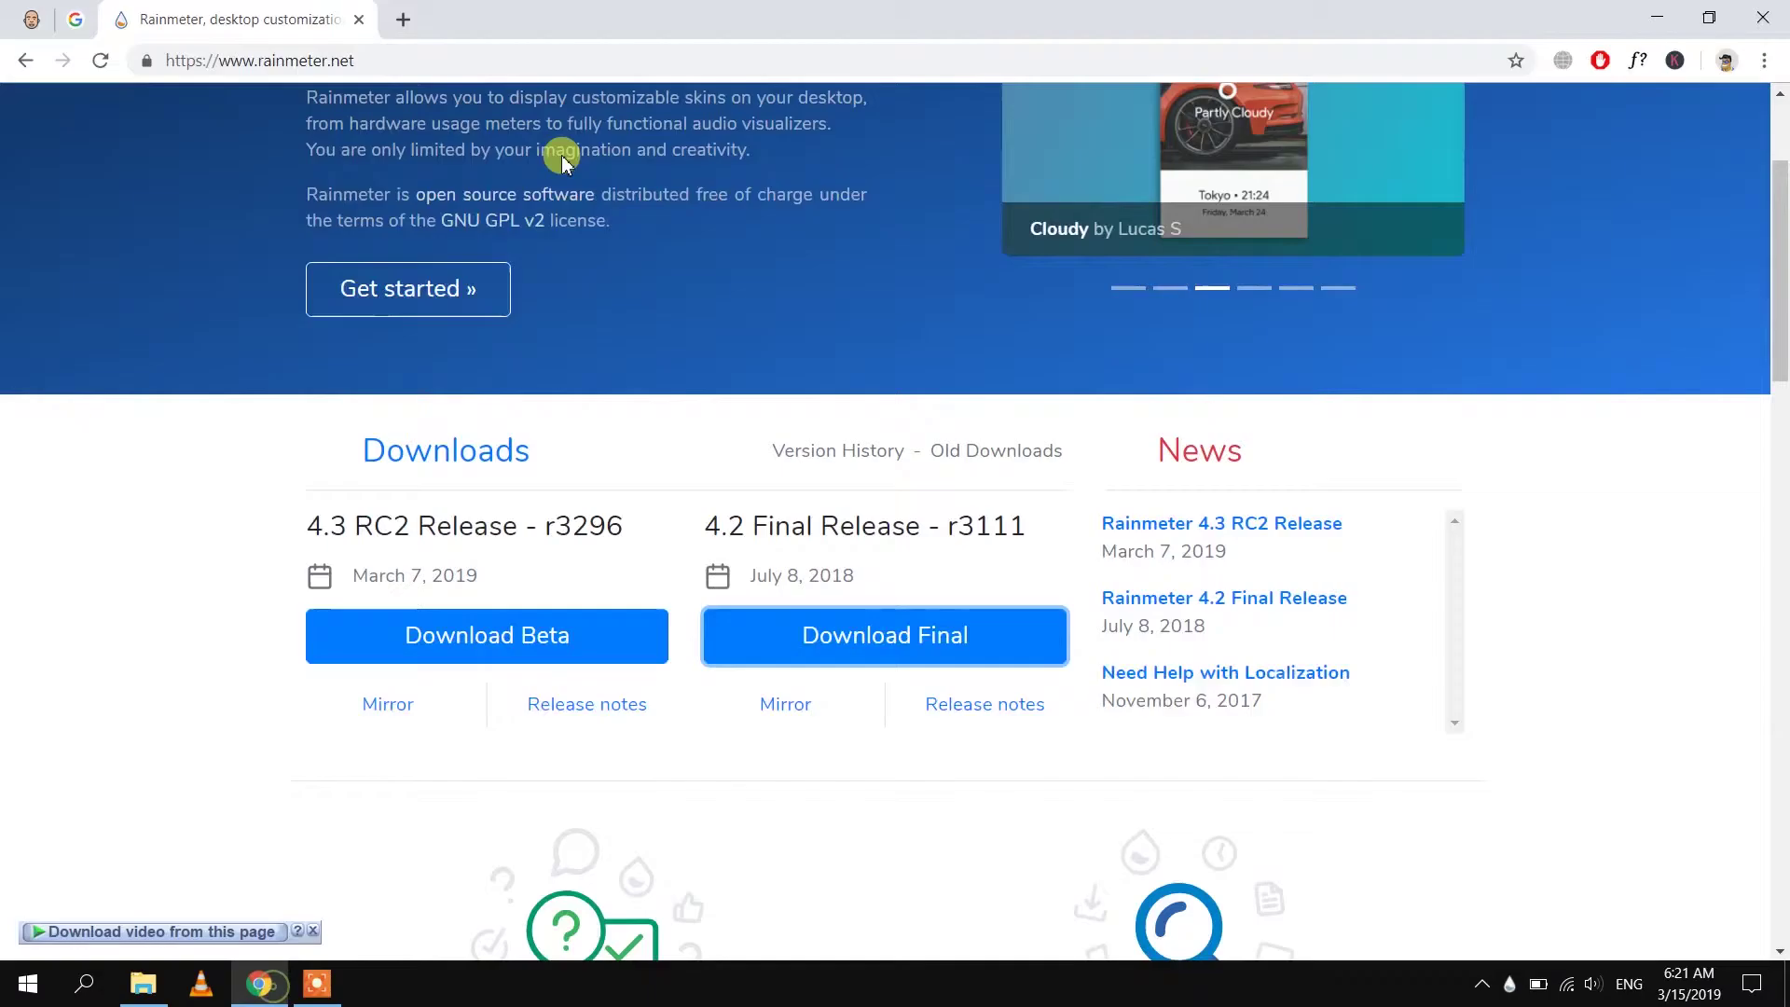
click(461, 60)
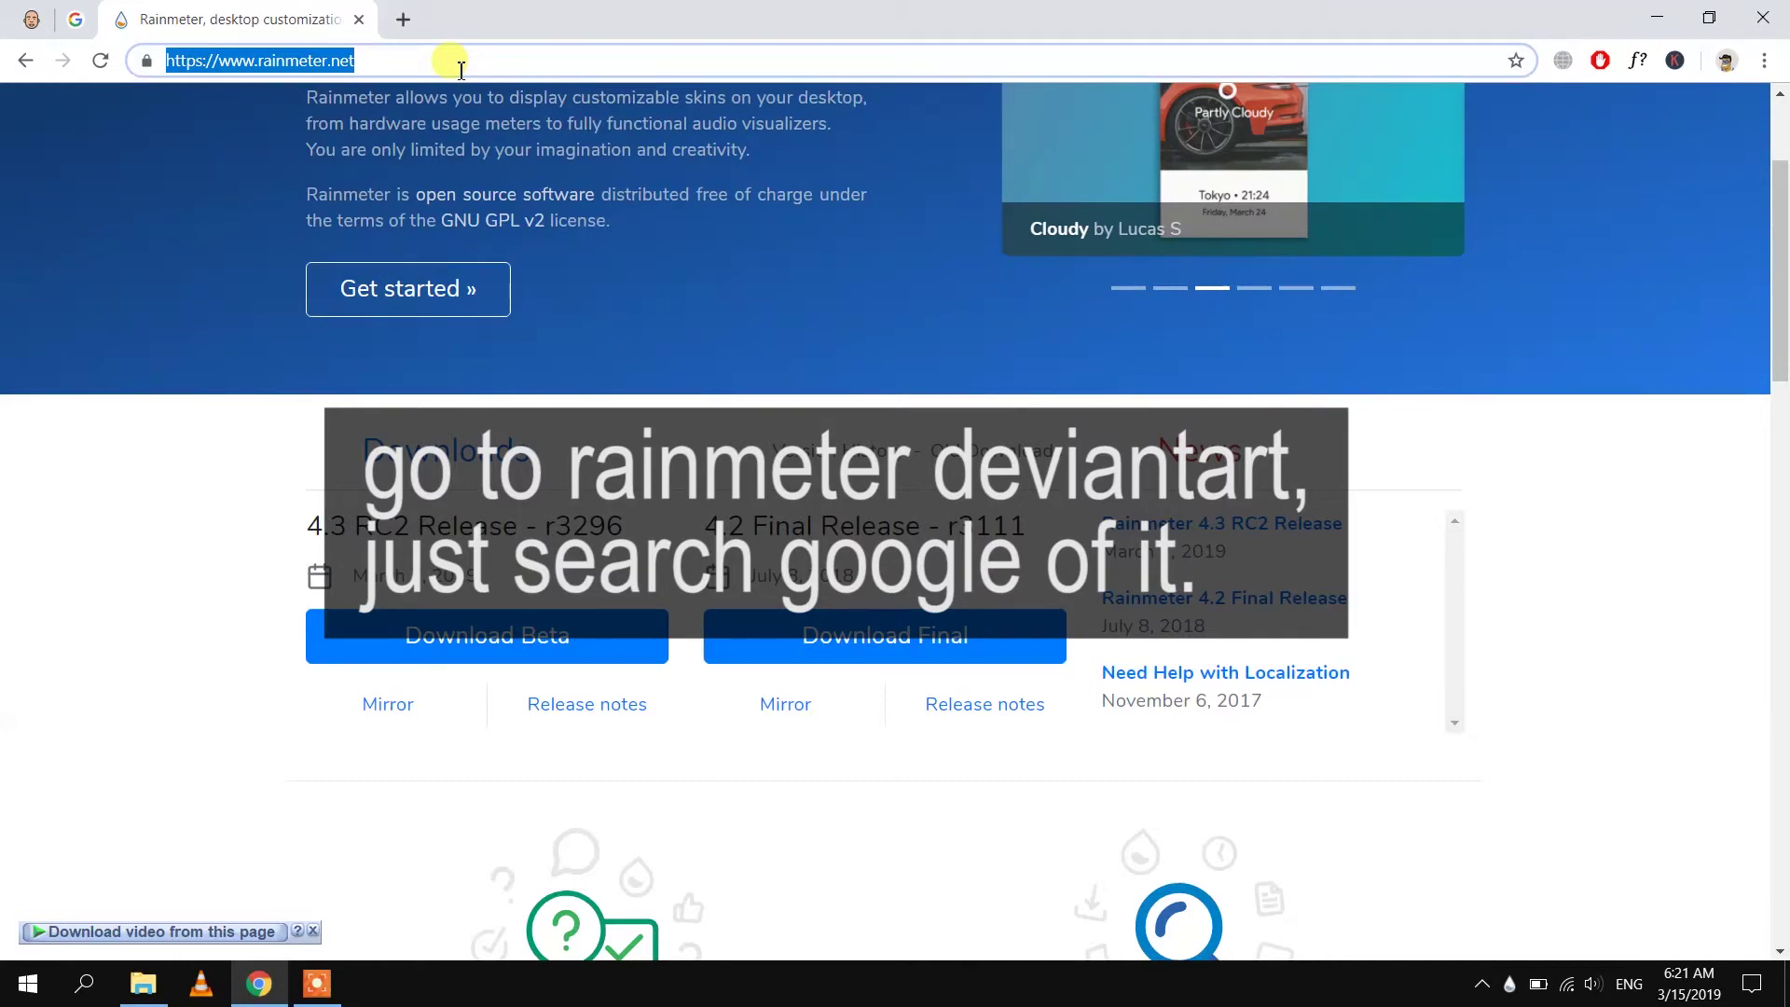
text(rainmeter d)
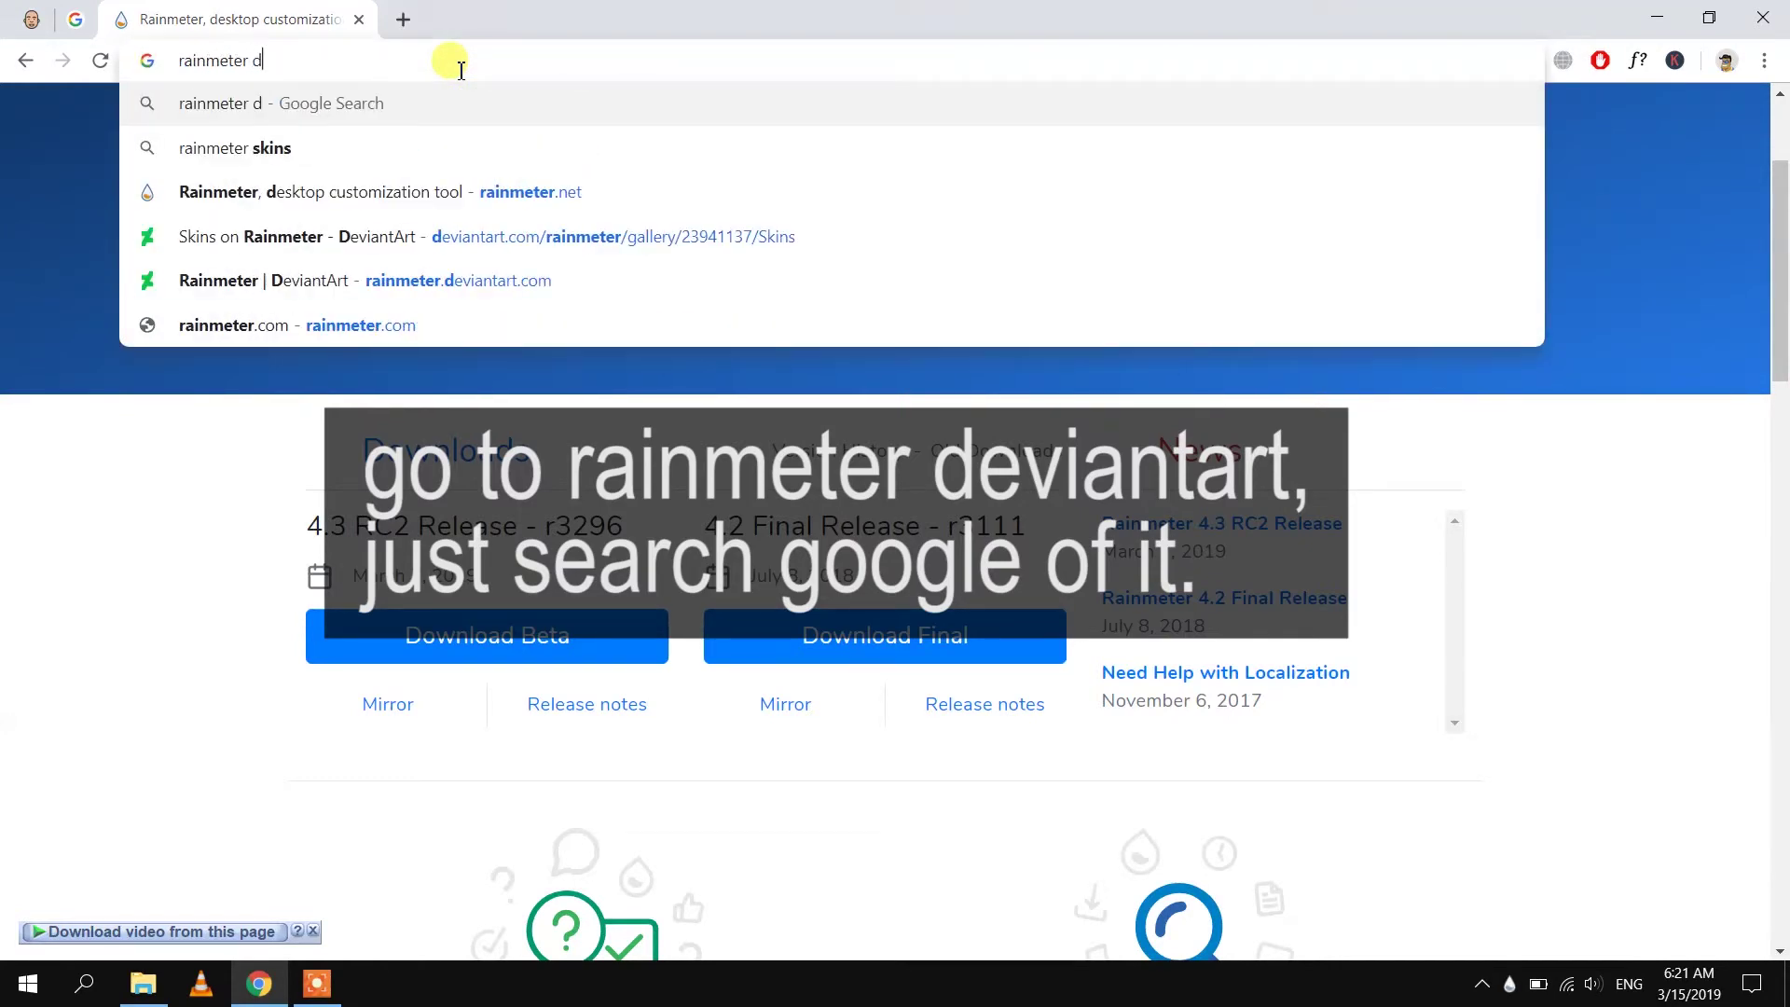
text(eviantar)
text(t.com/)
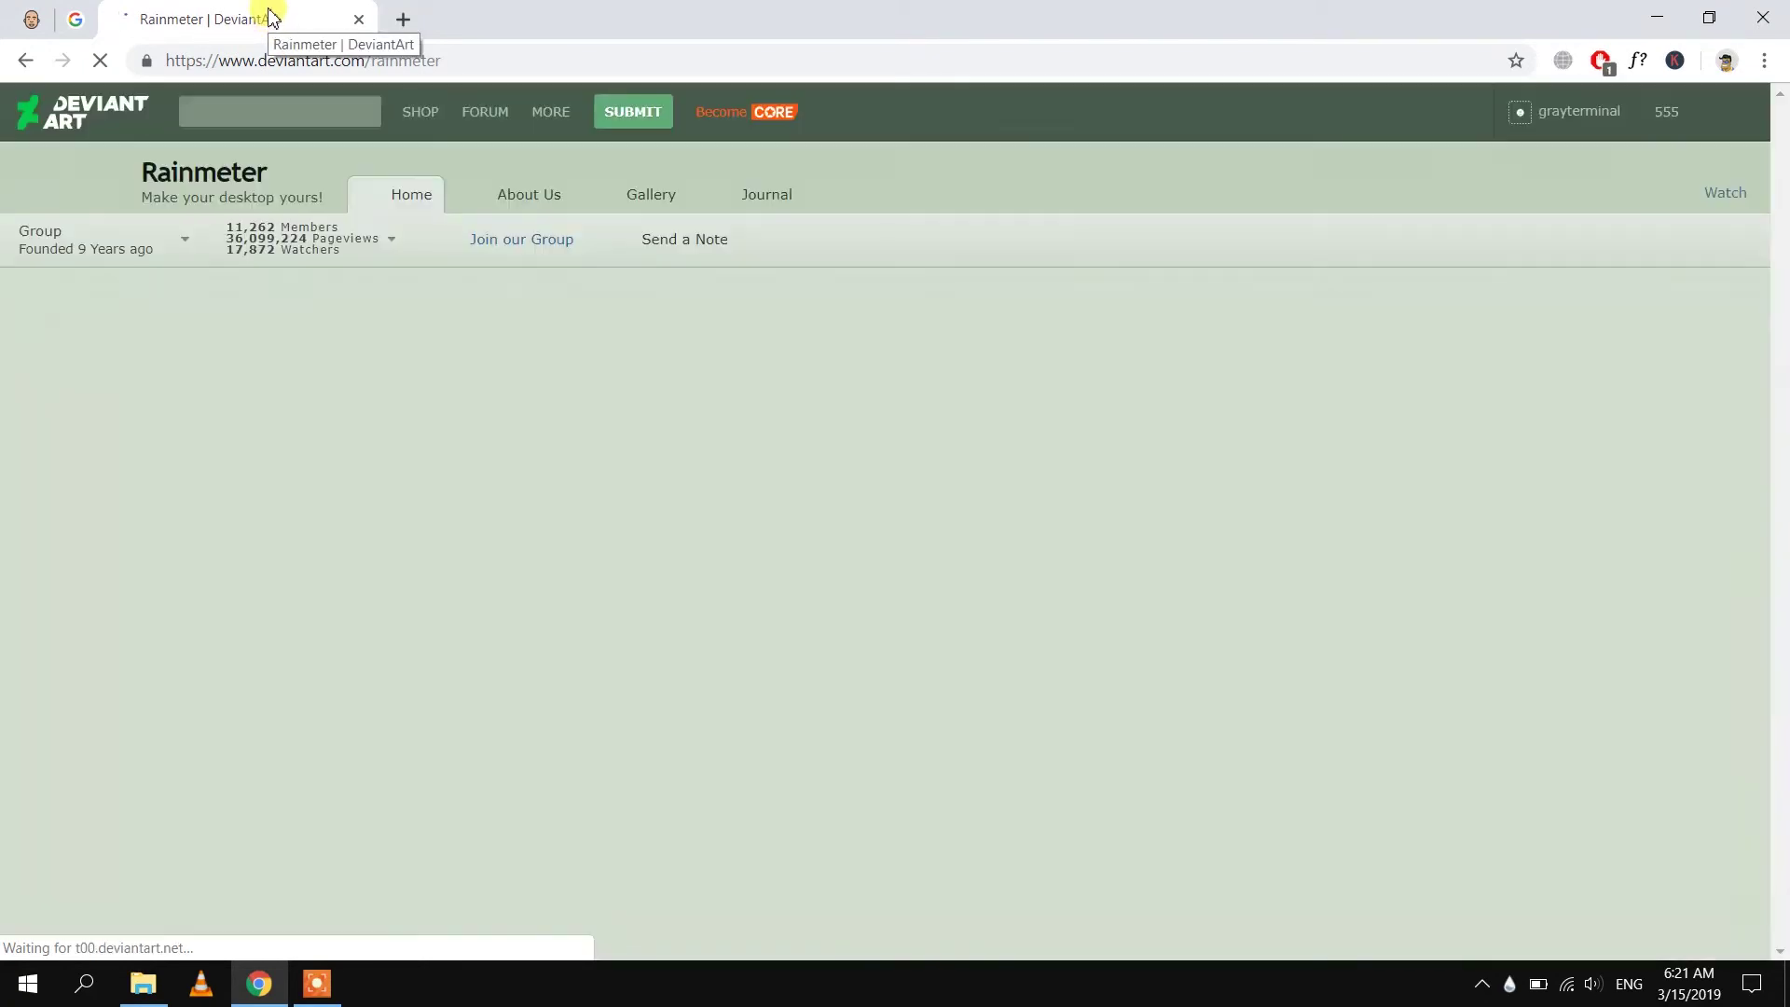
scroll(914, 653, down, 4)
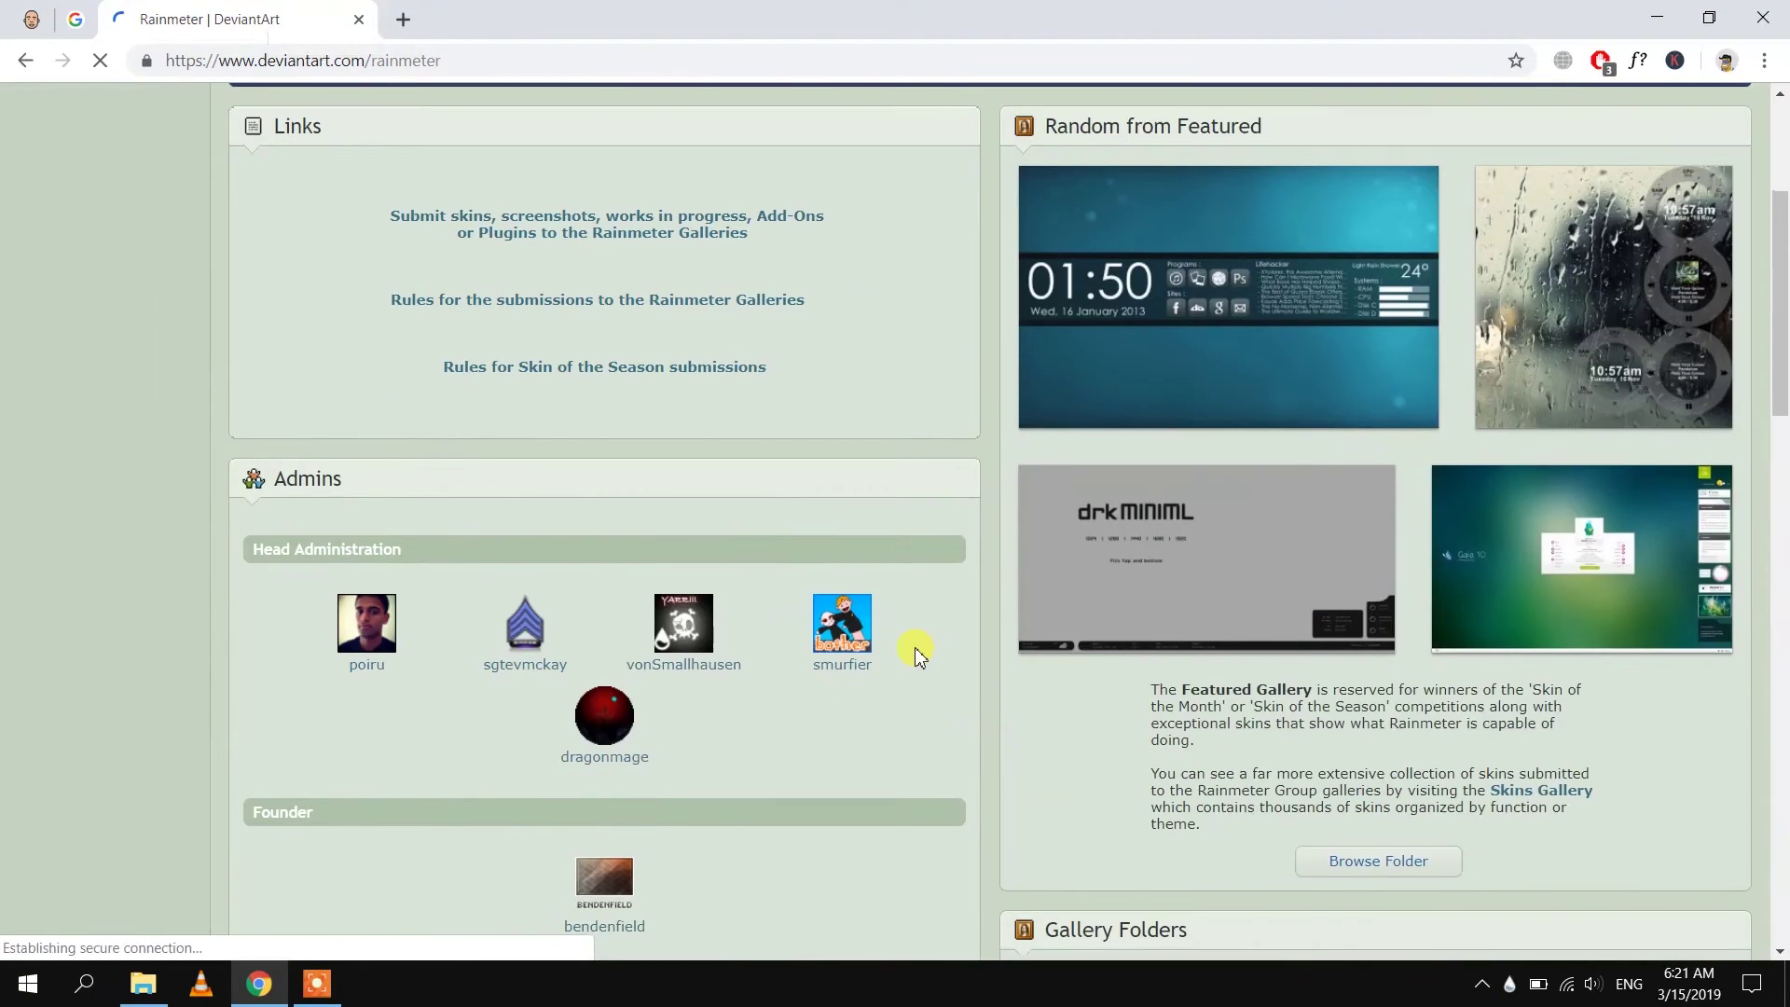
scroll(915, 653, down, 3)
scroll(914, 653, down, 2)
scroll(938, 655, down, 3)
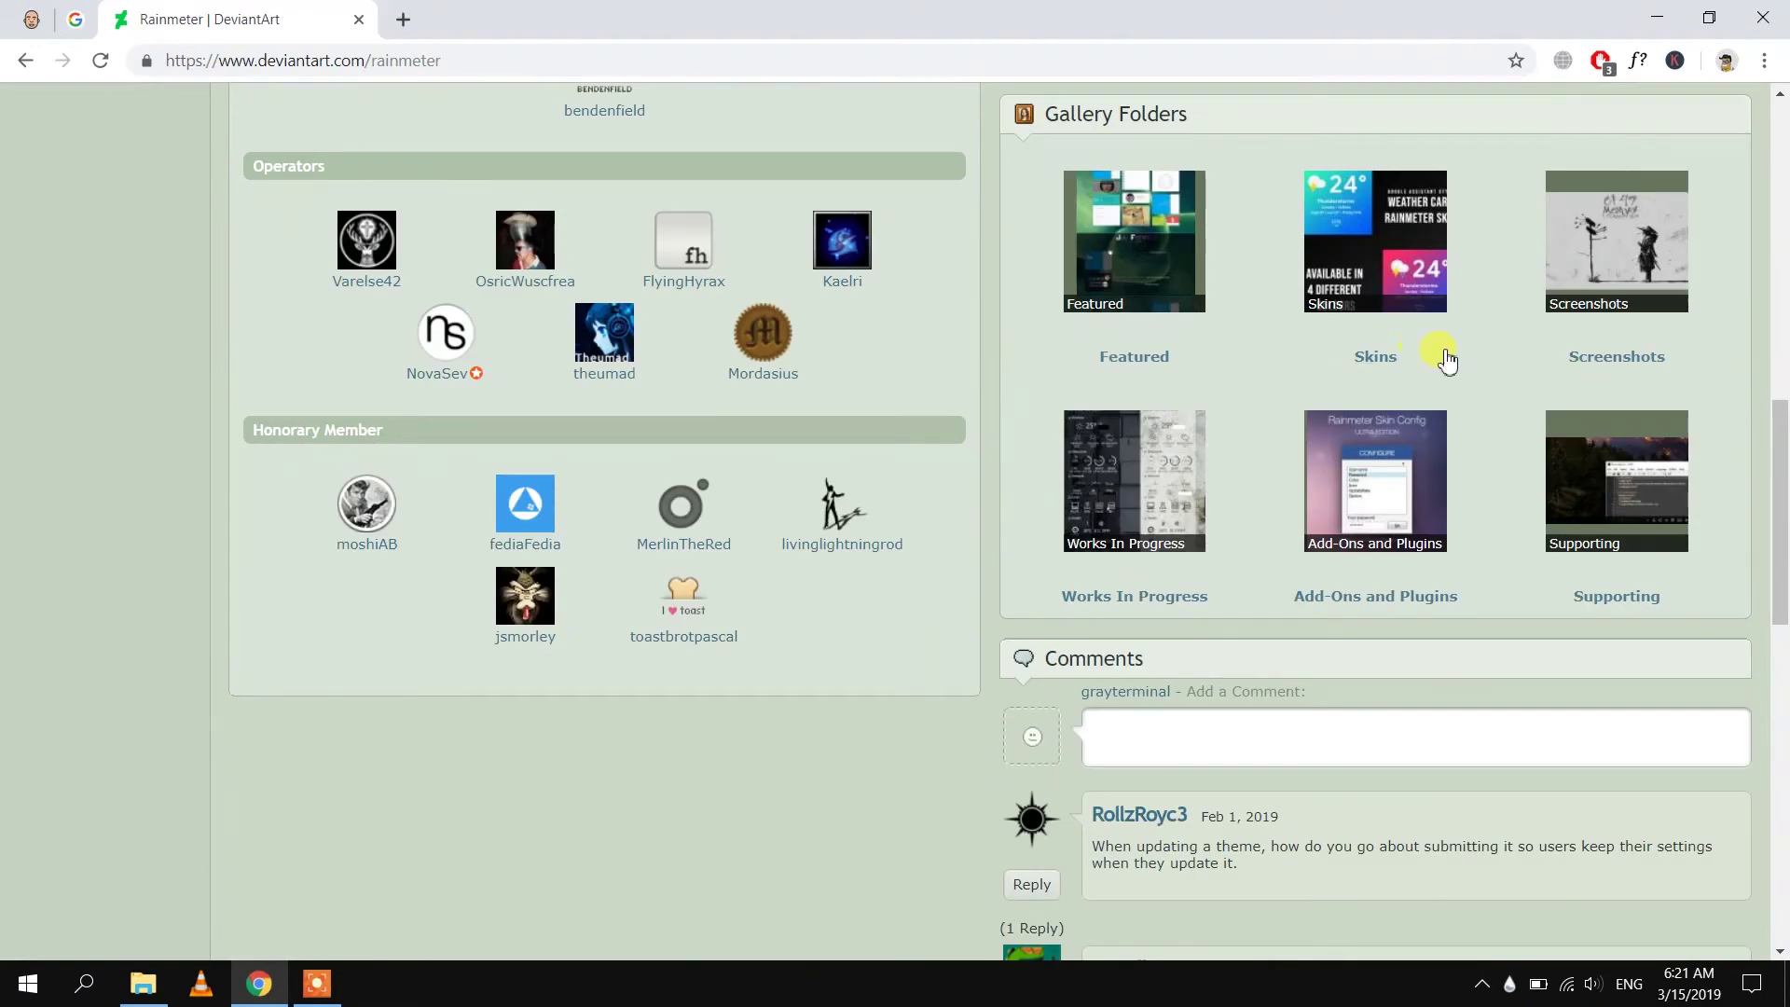
- Open the Skins gallery folder, then its Weather subfolder
click(1382, 365)
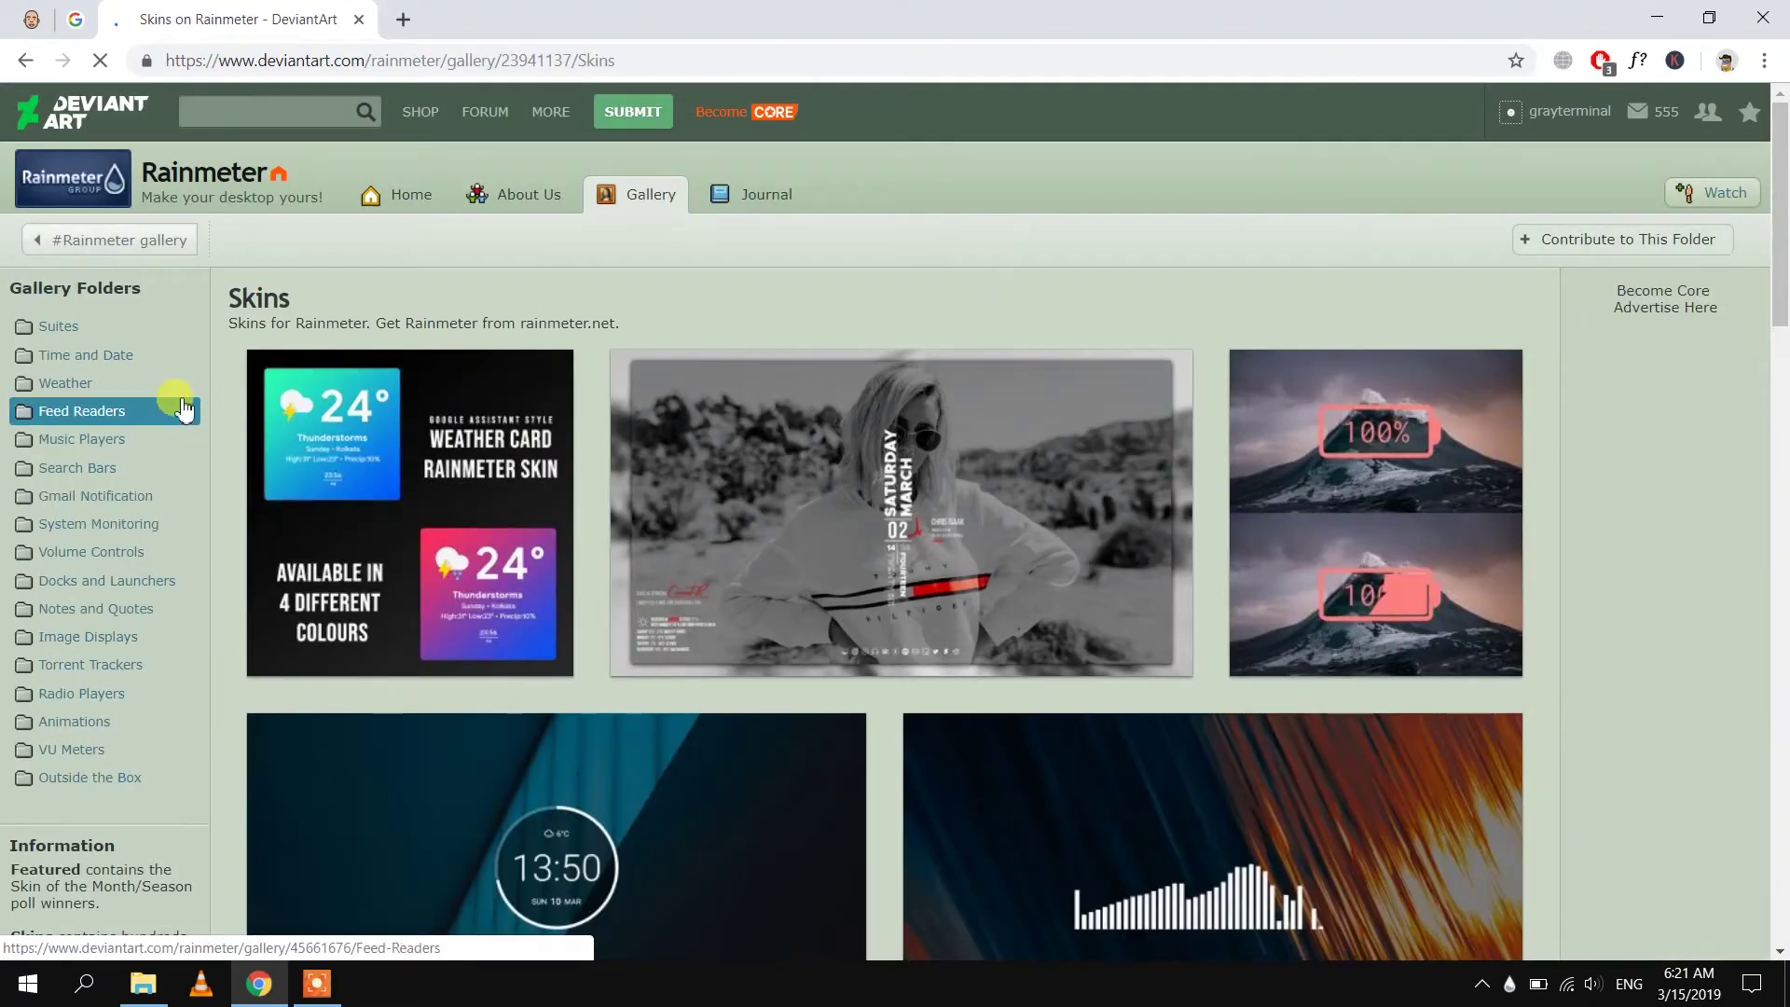
click(77, 387)
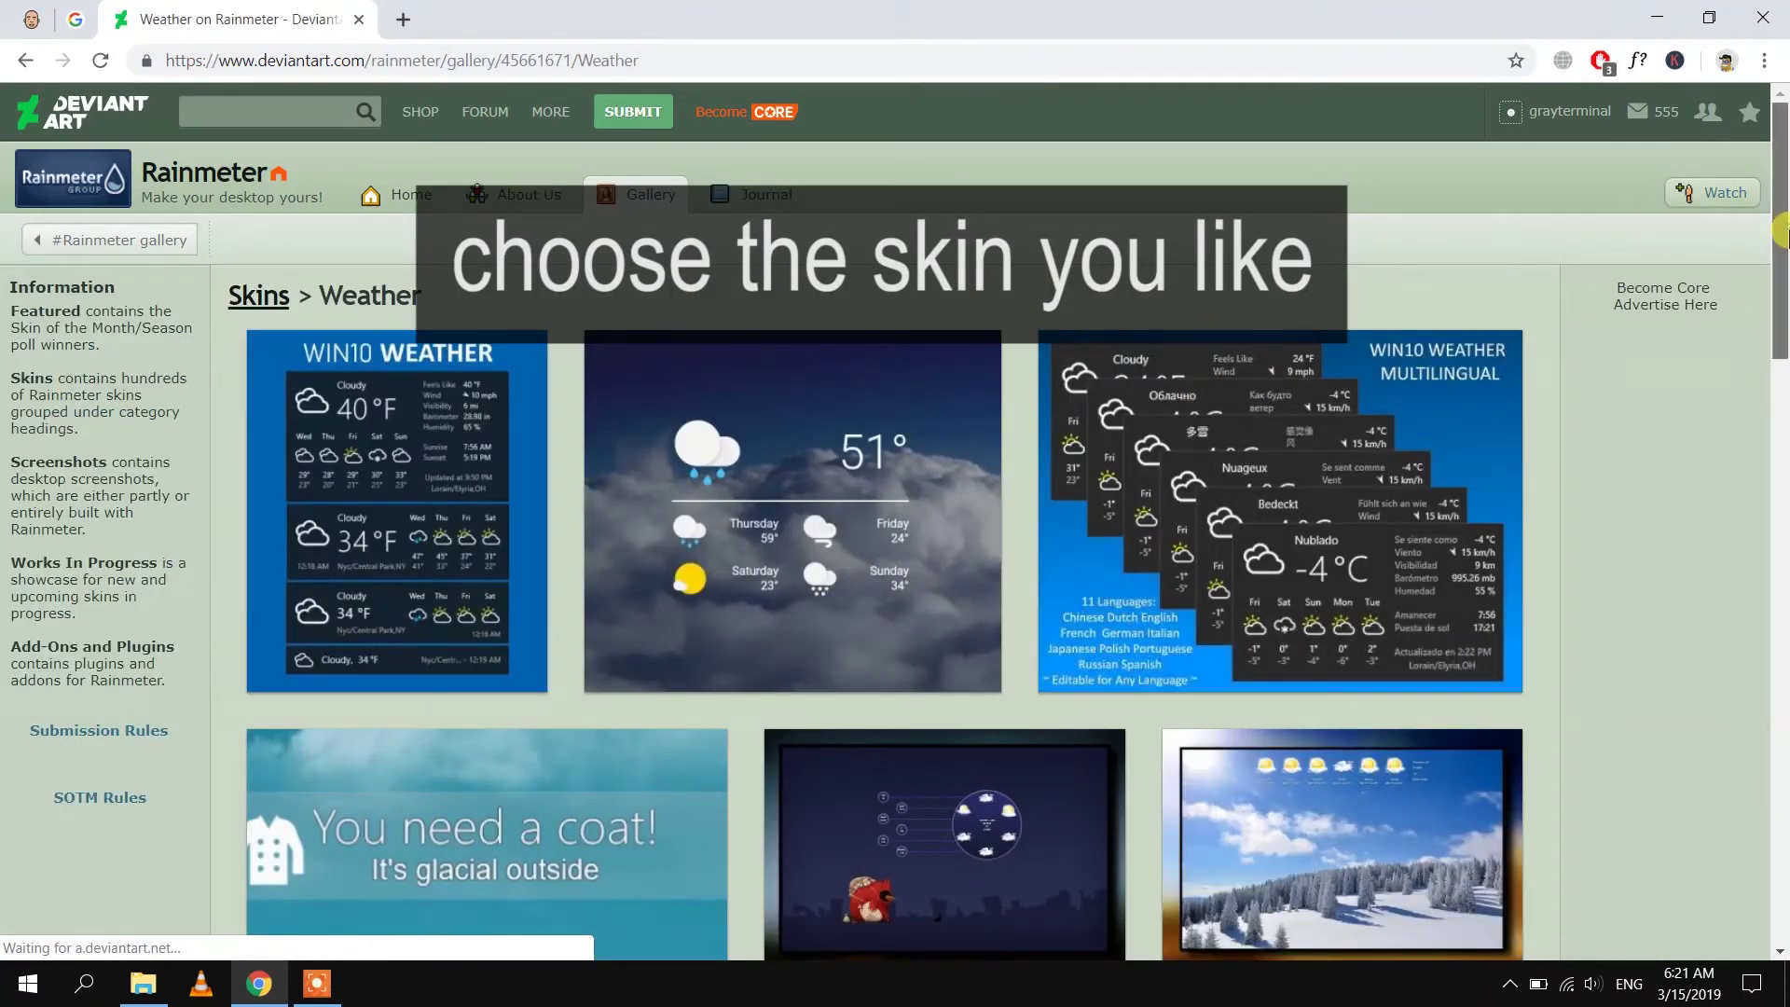
drag(1779, 154, 1782, 493)
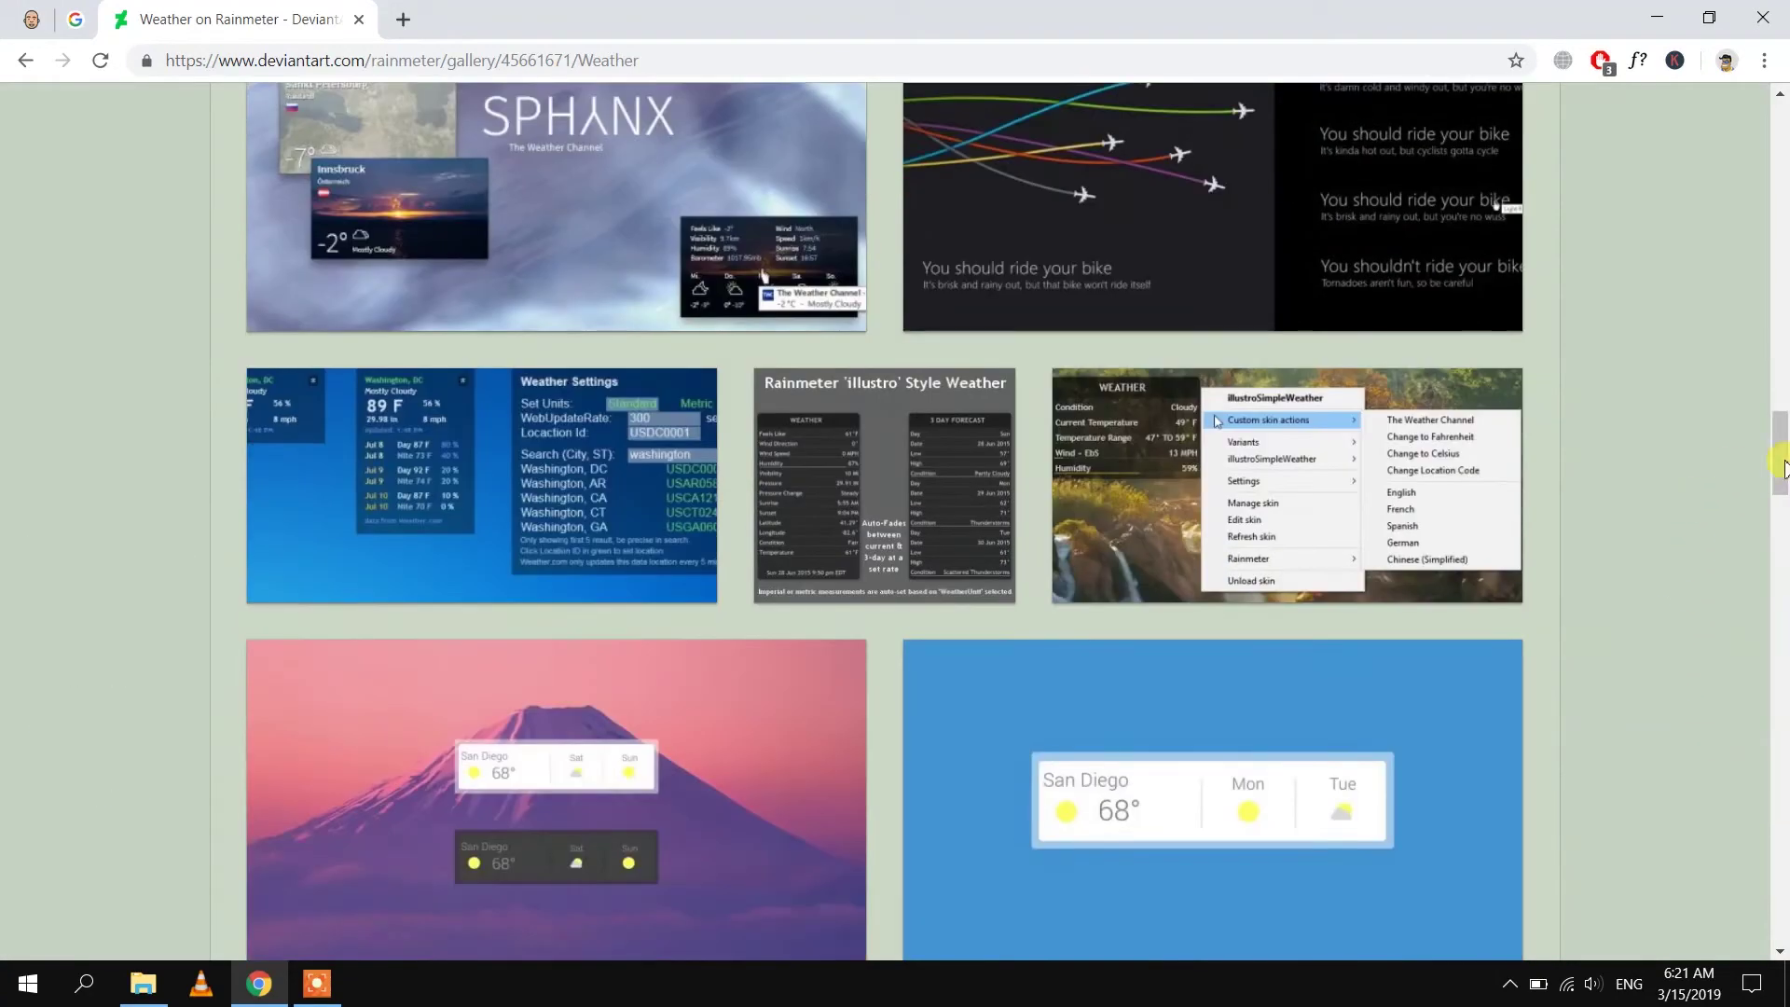
mouse_move(1782, 492)
mouse_down()
mouse_move(1784, 840)
mouse_move(1756, 612)
mouse_up()
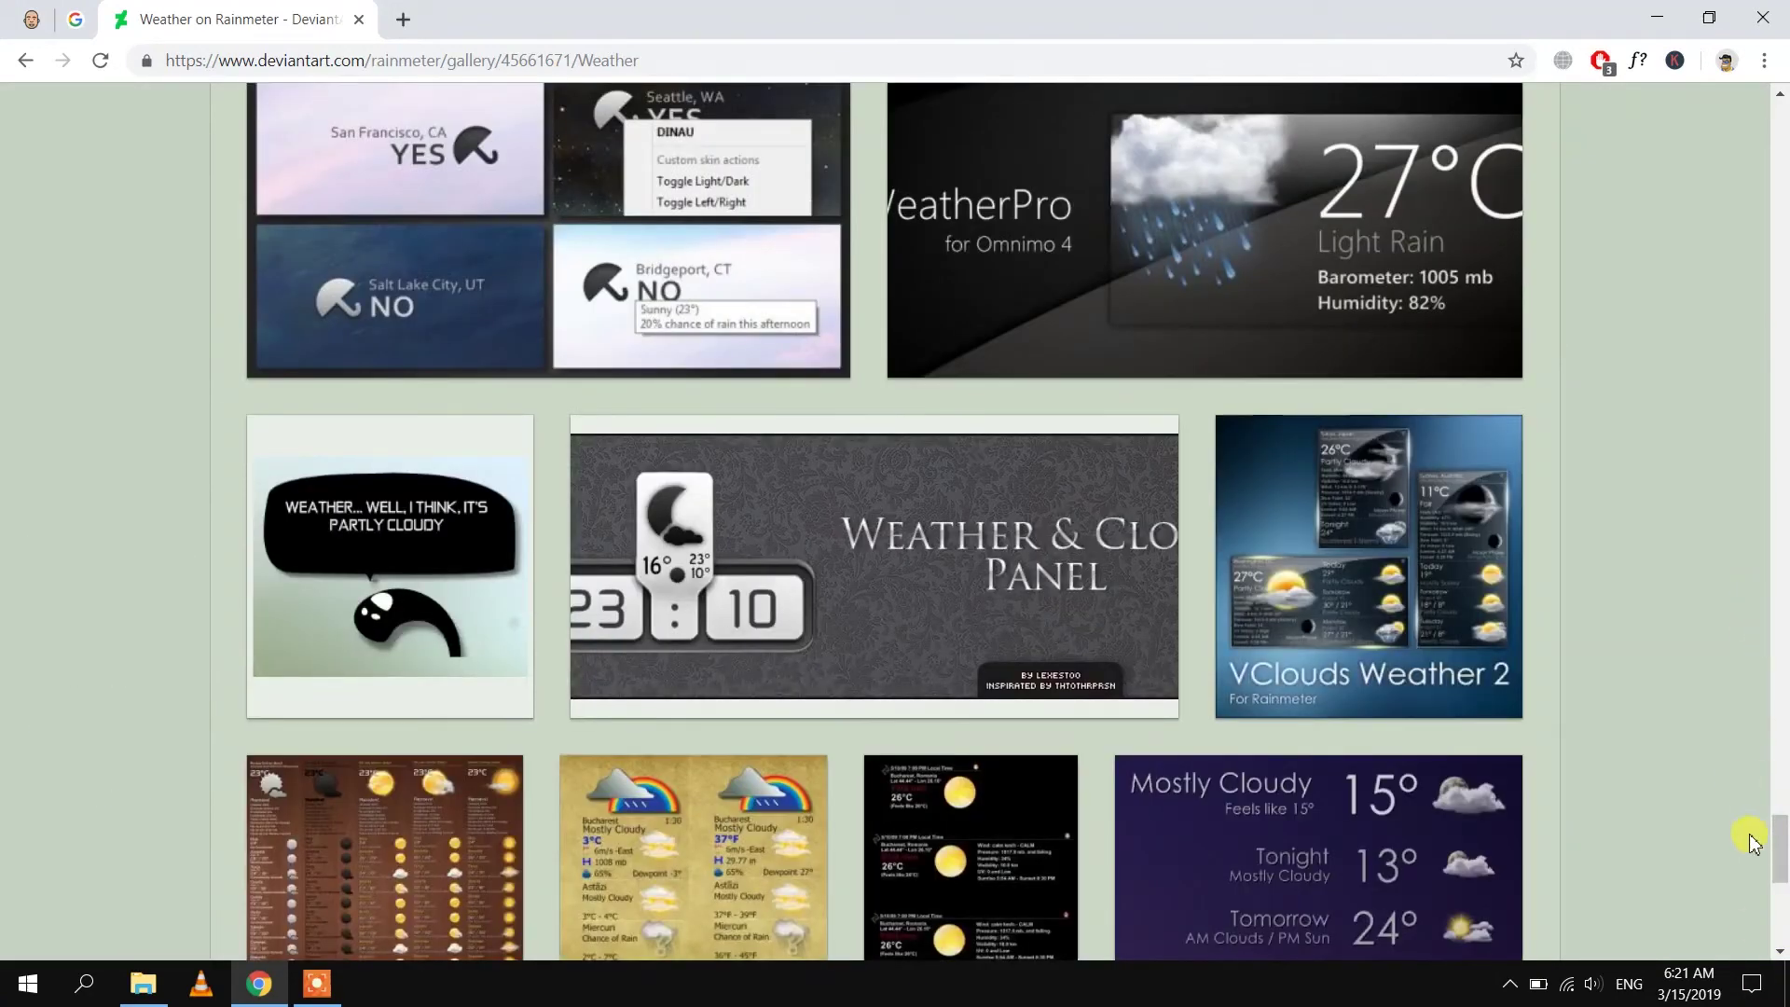
mouse_move(1780, 840)
mouse_down()
mouse_move(1779, 894)
mouse_move(1780, 370)
mouse_move(1779, 748)
mouse_move(1779, 699)
mouse_up()
- Download the Minimet skin from its DeviantArt page and dismiss the download bar
click(1259, 504)
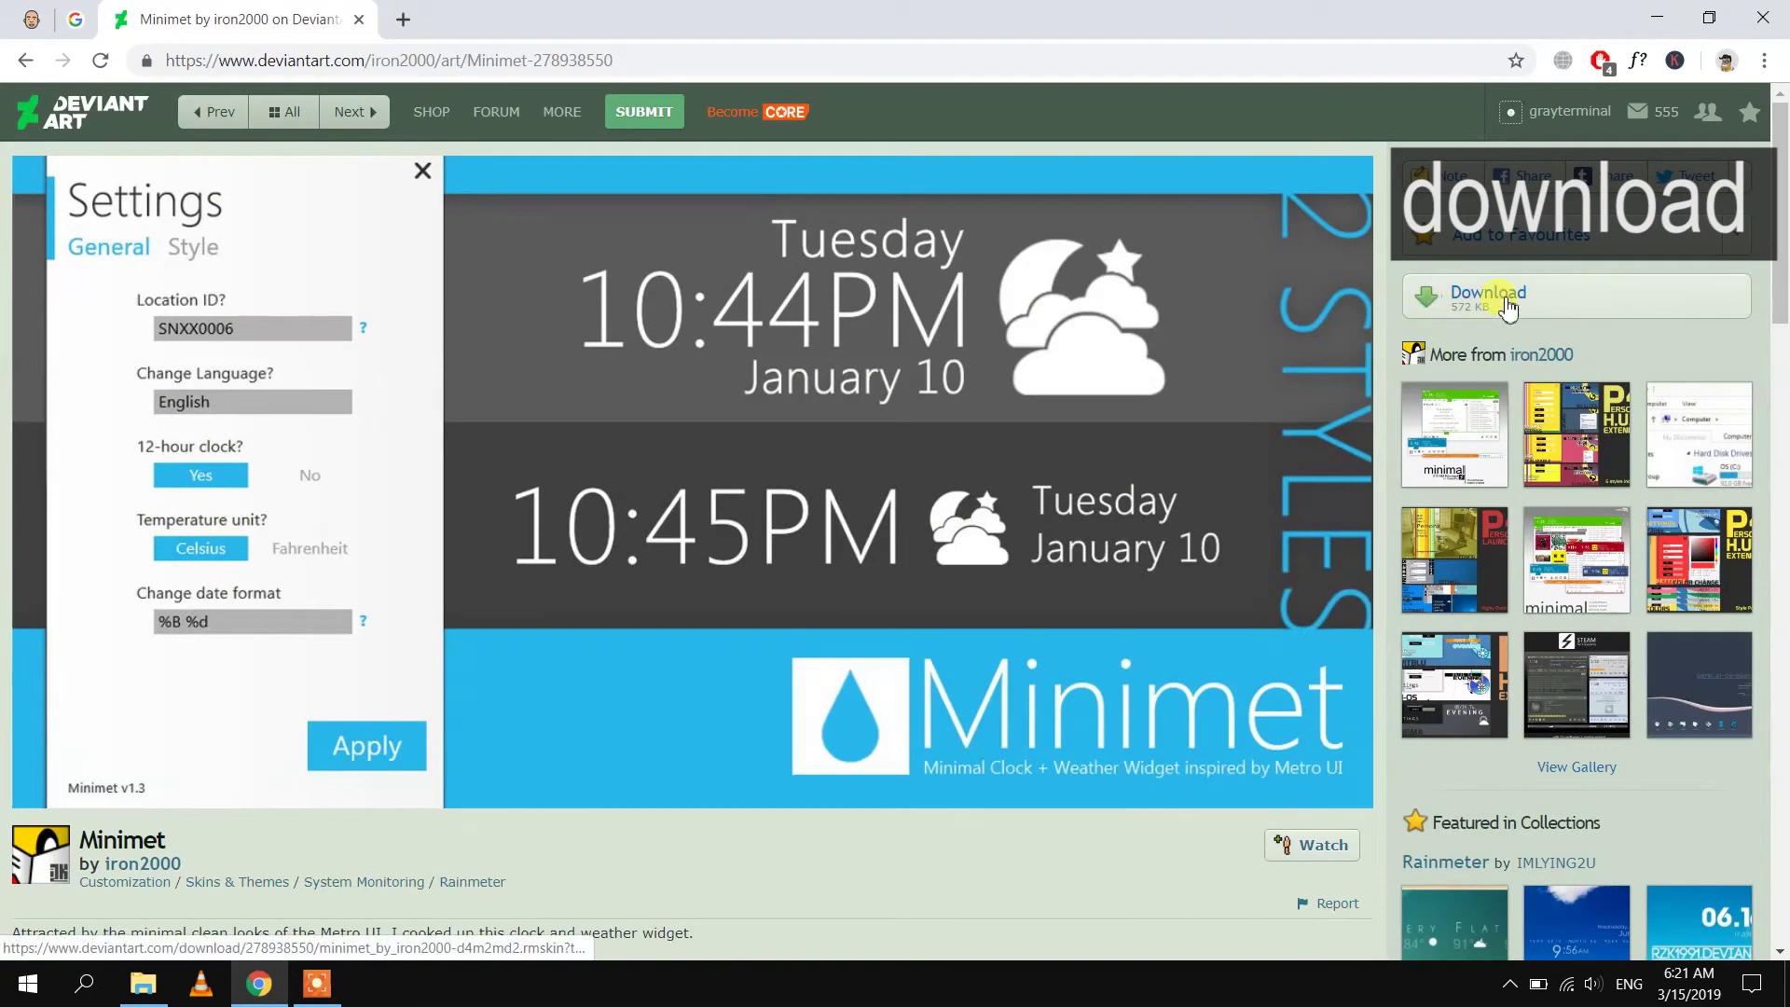
click(1508, 303)
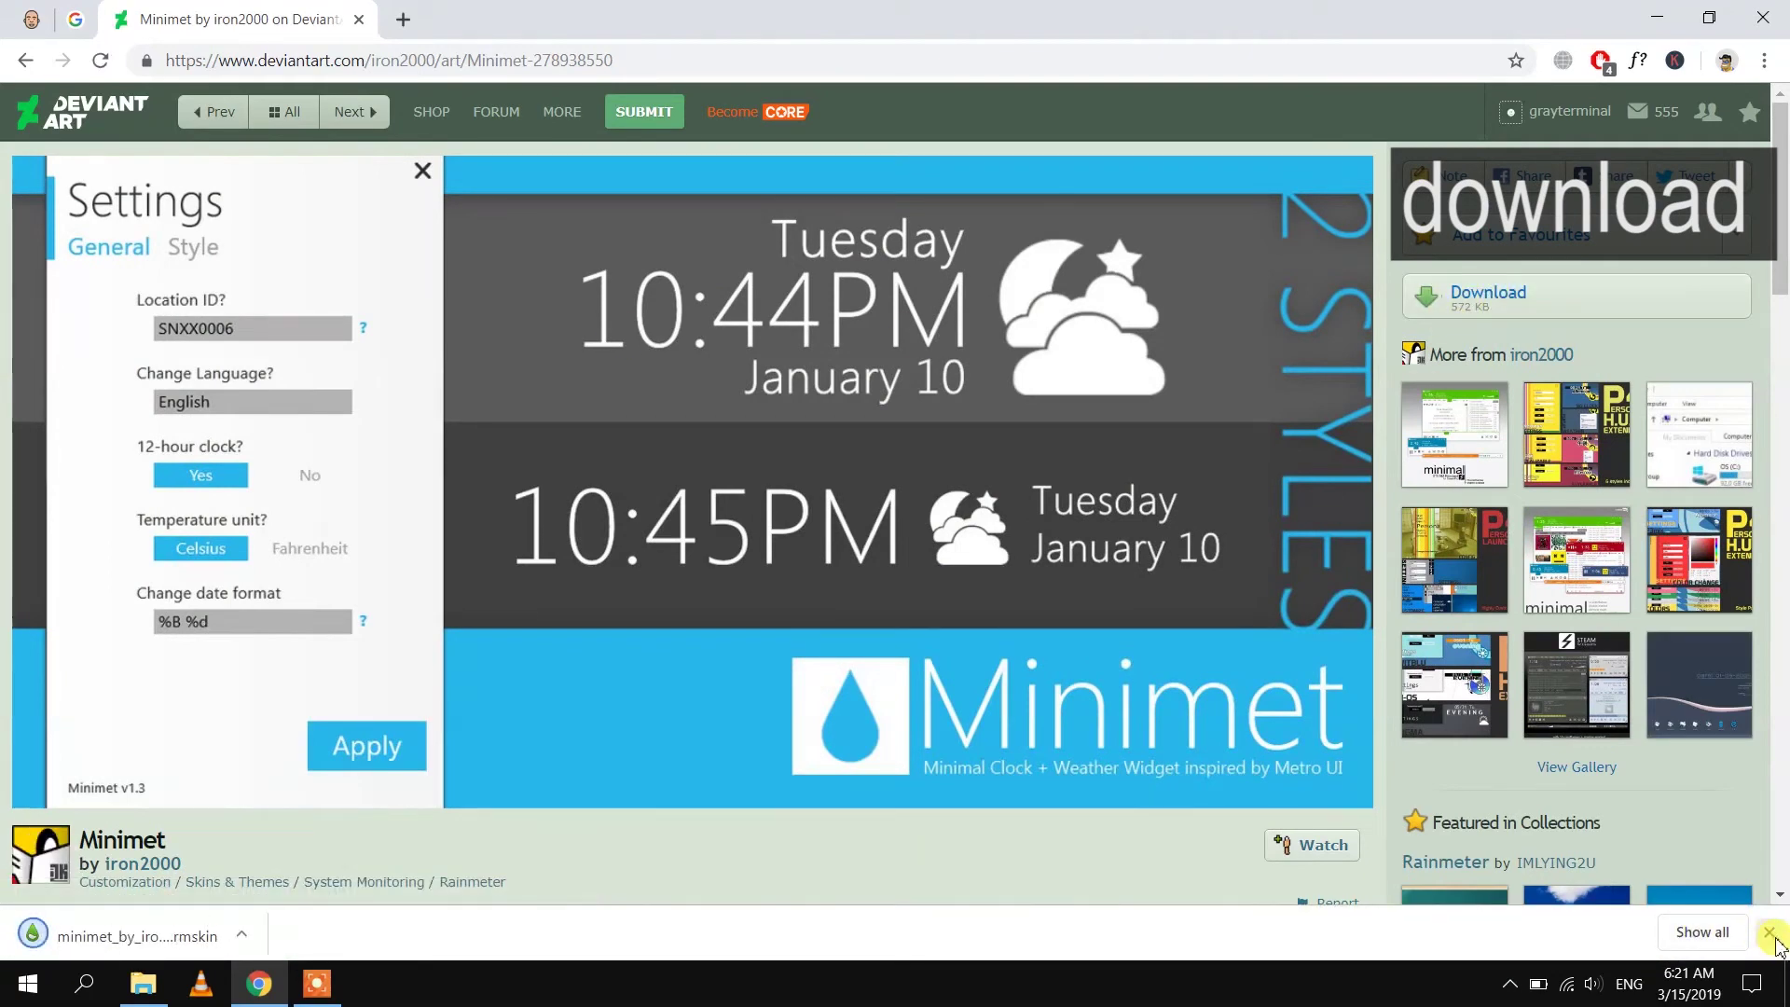
click(1772, 933)
- Install the downloaded minimet .rmskin file from Downloads, then minimize File Explorer
click(142, 983)
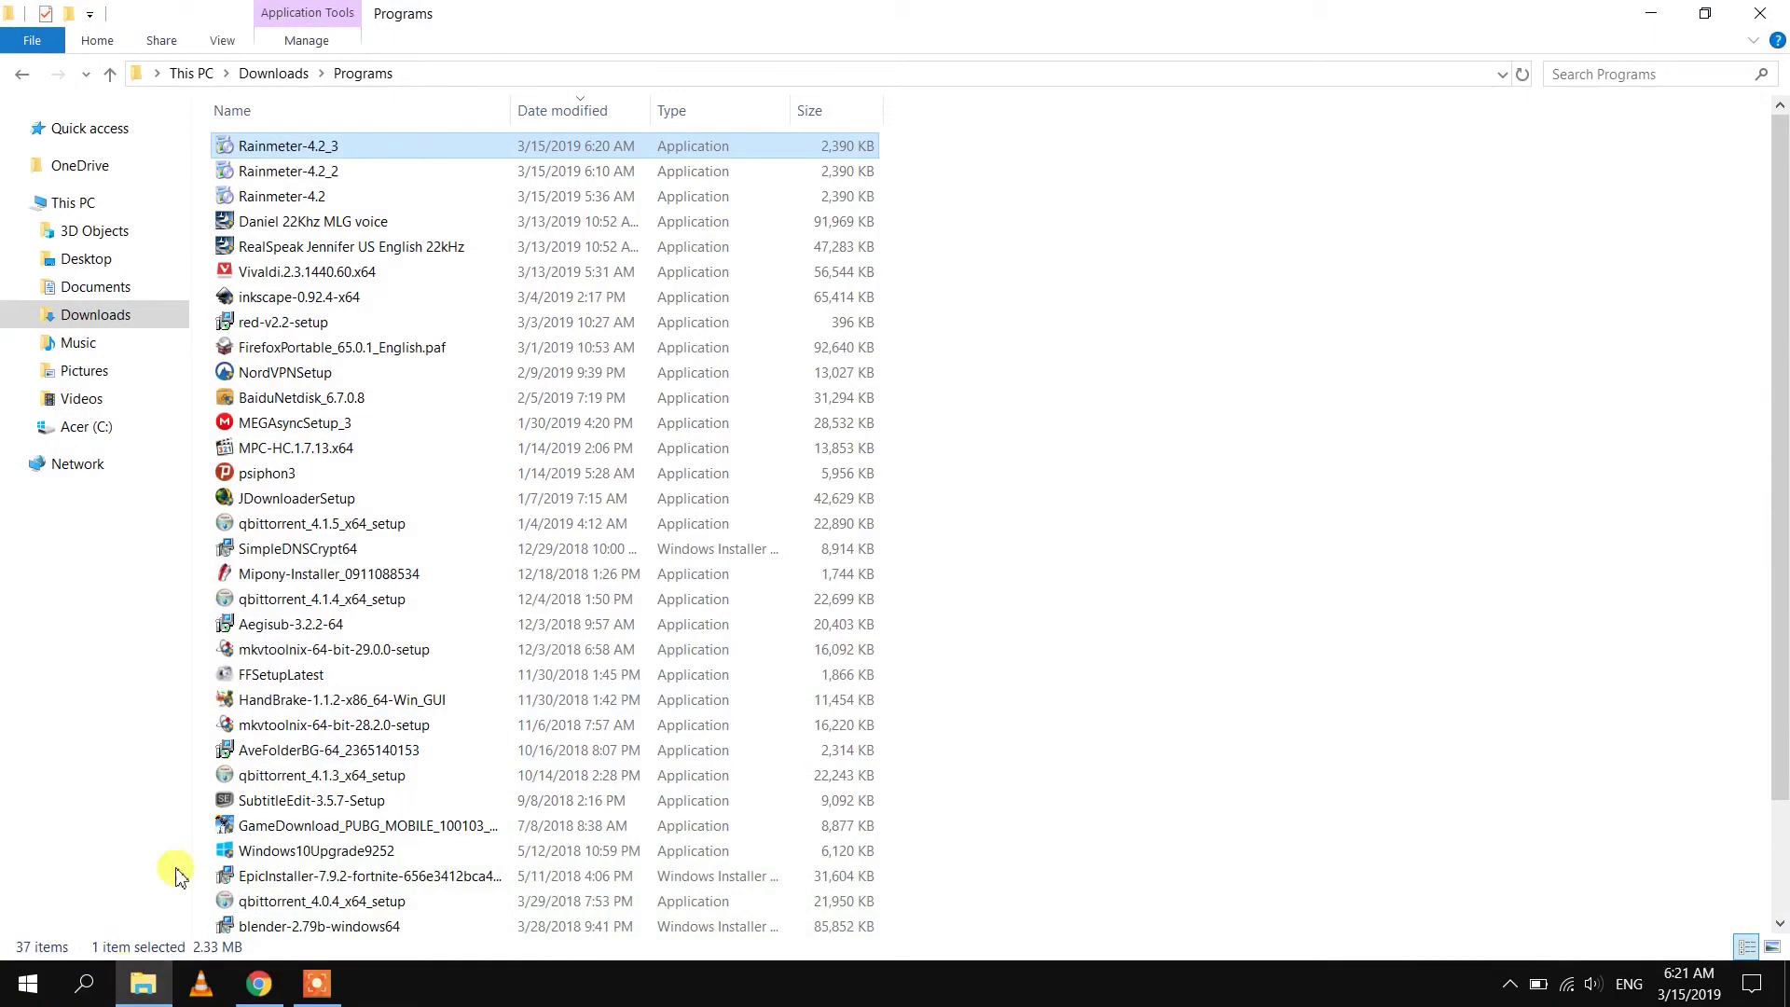
click(274, 73)
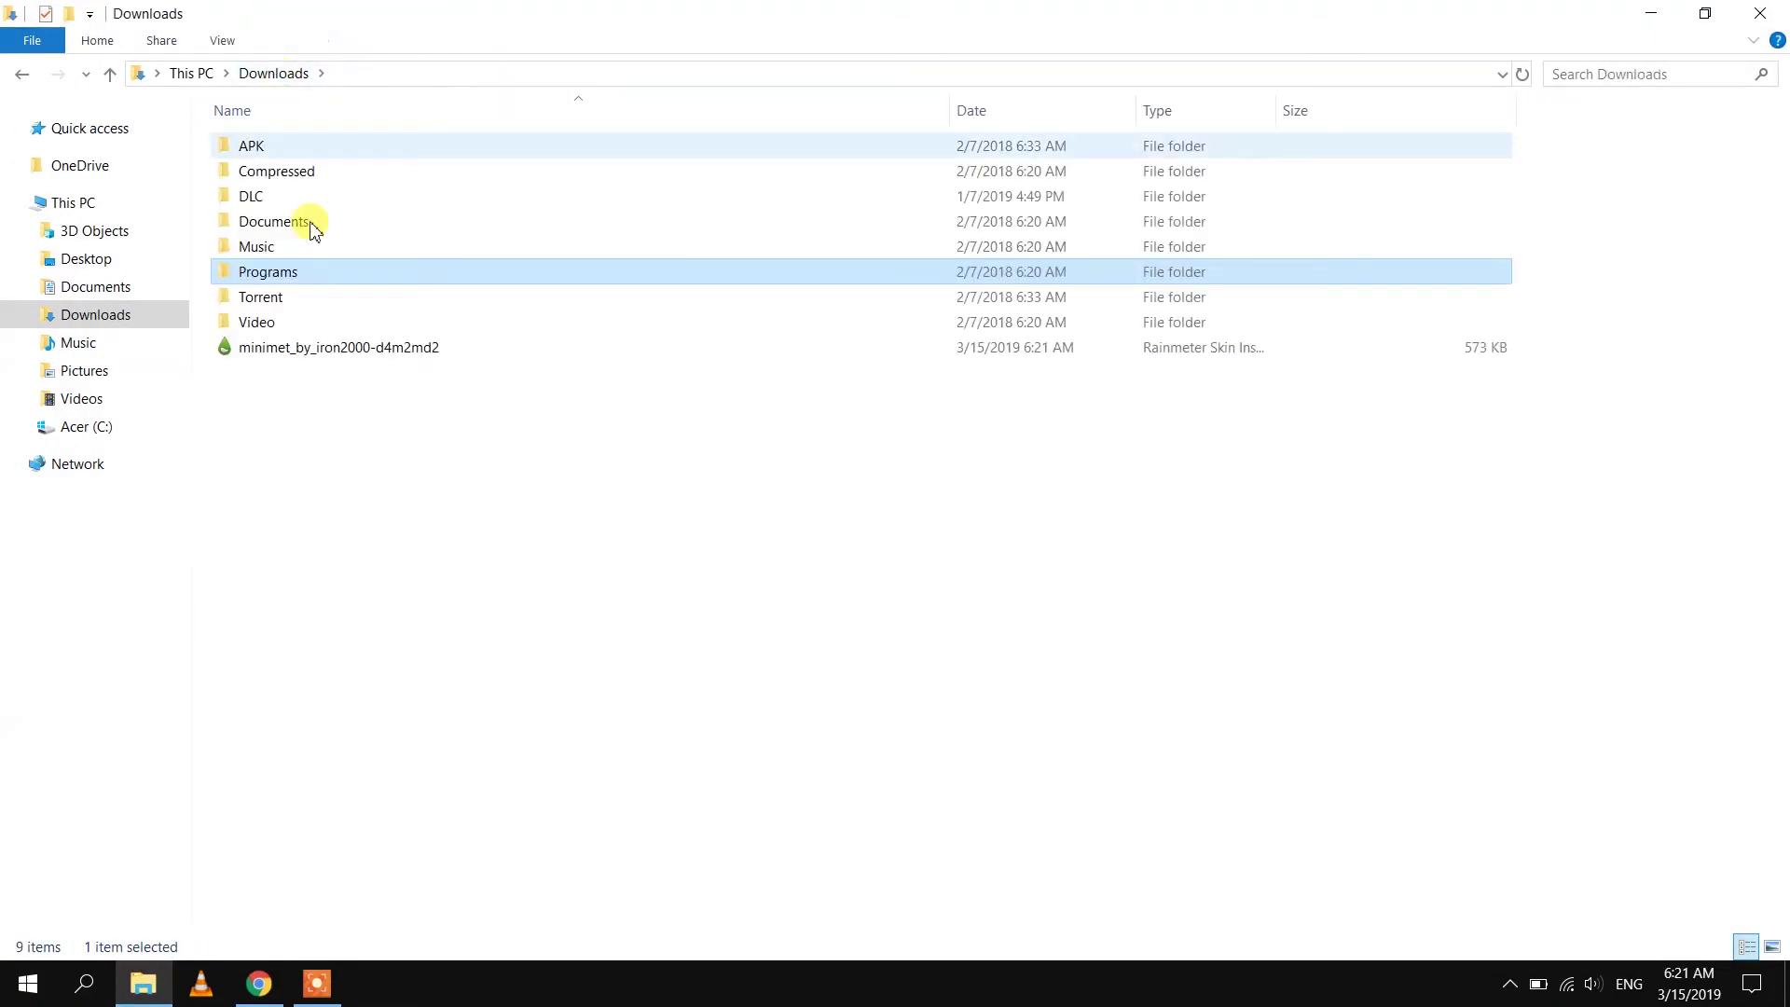
click(262, 347)
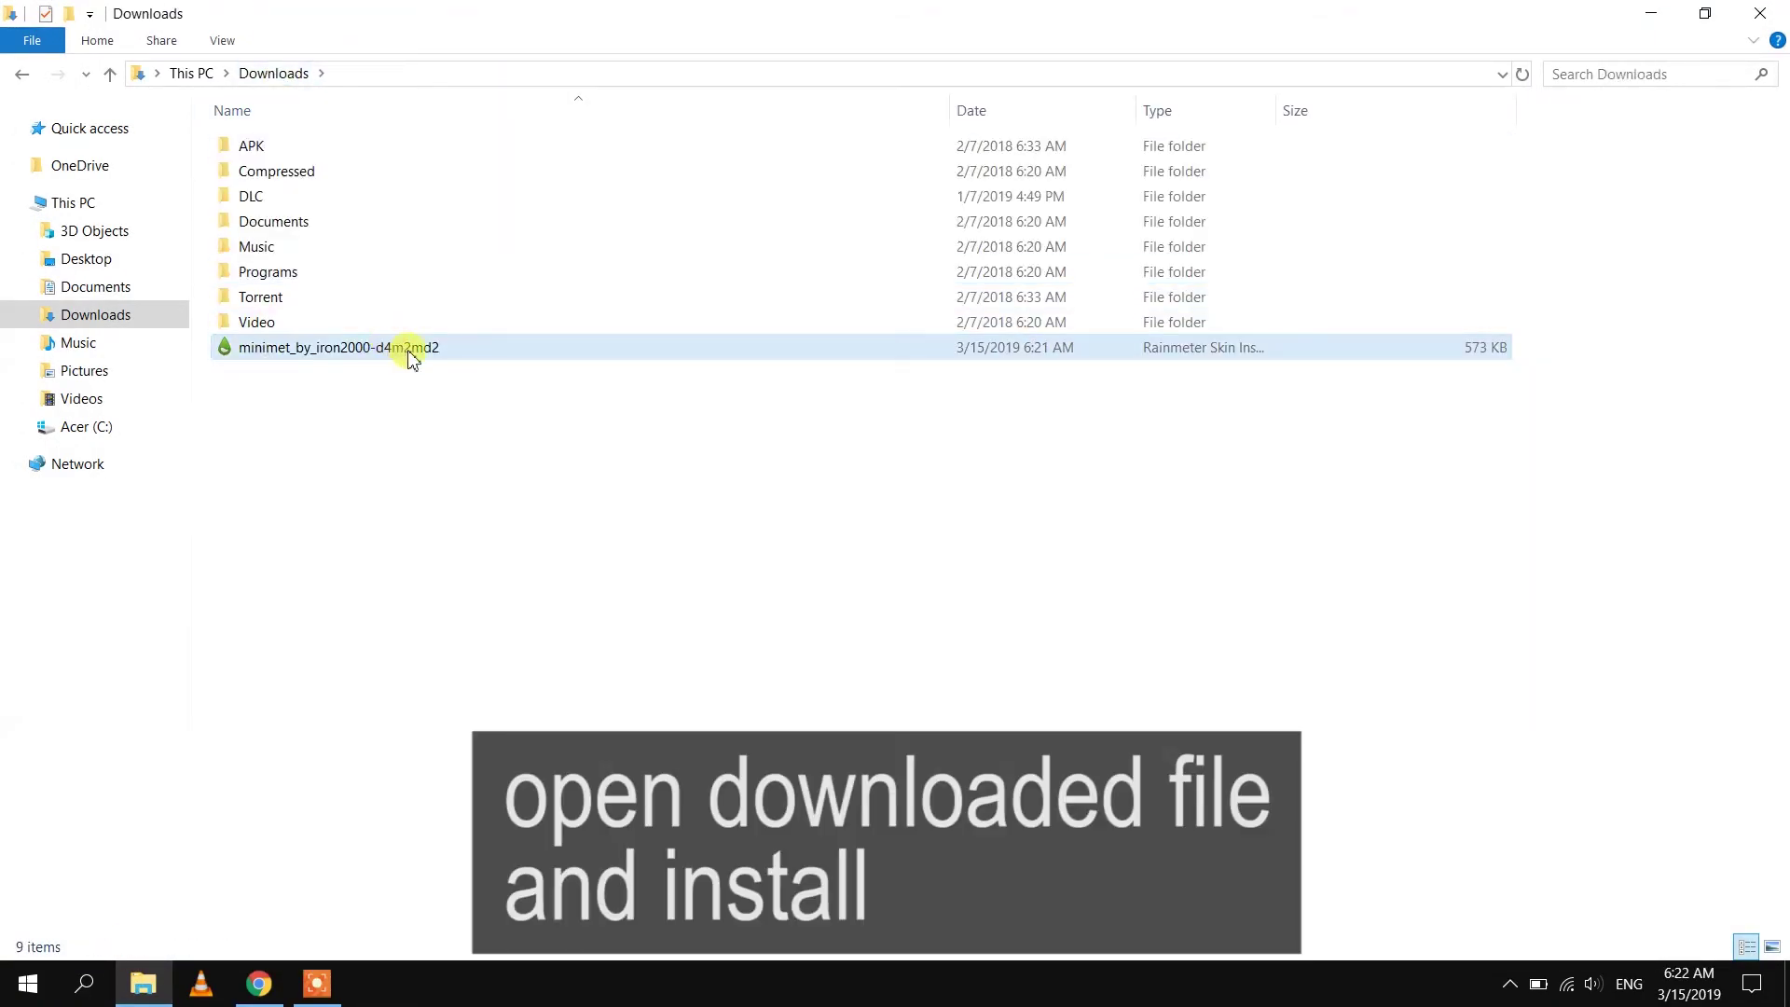
double_click(410, 359)
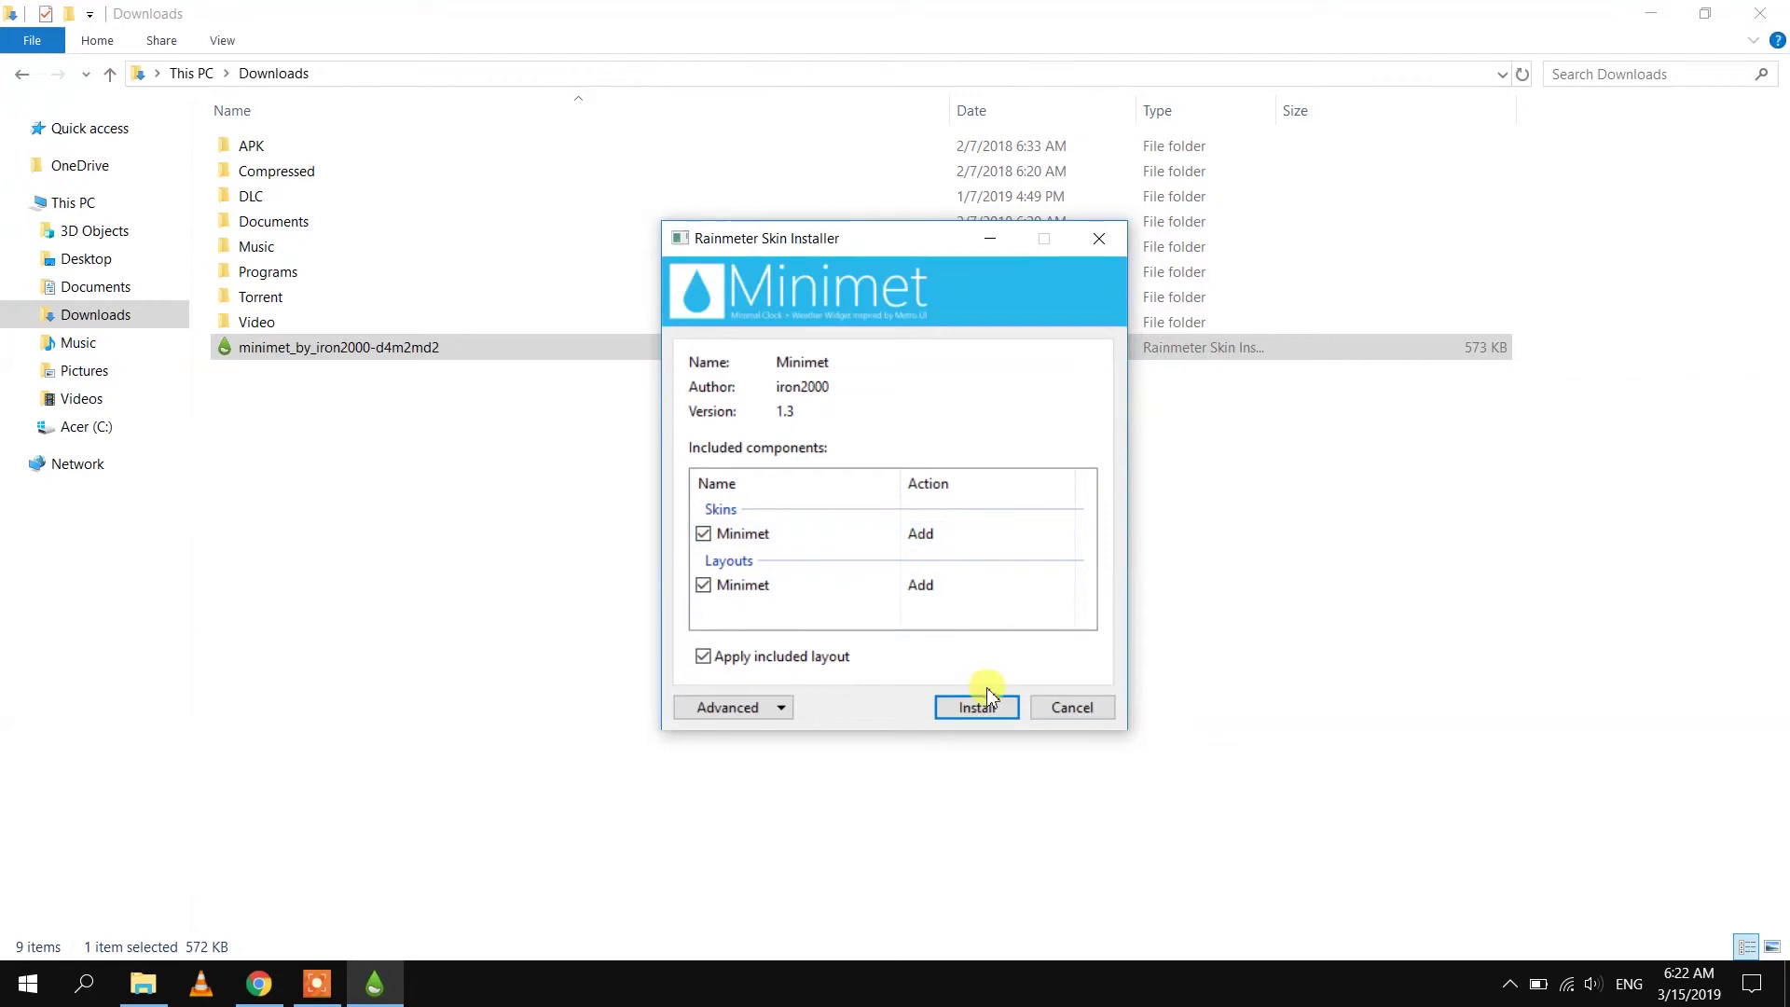
click(983, 709)
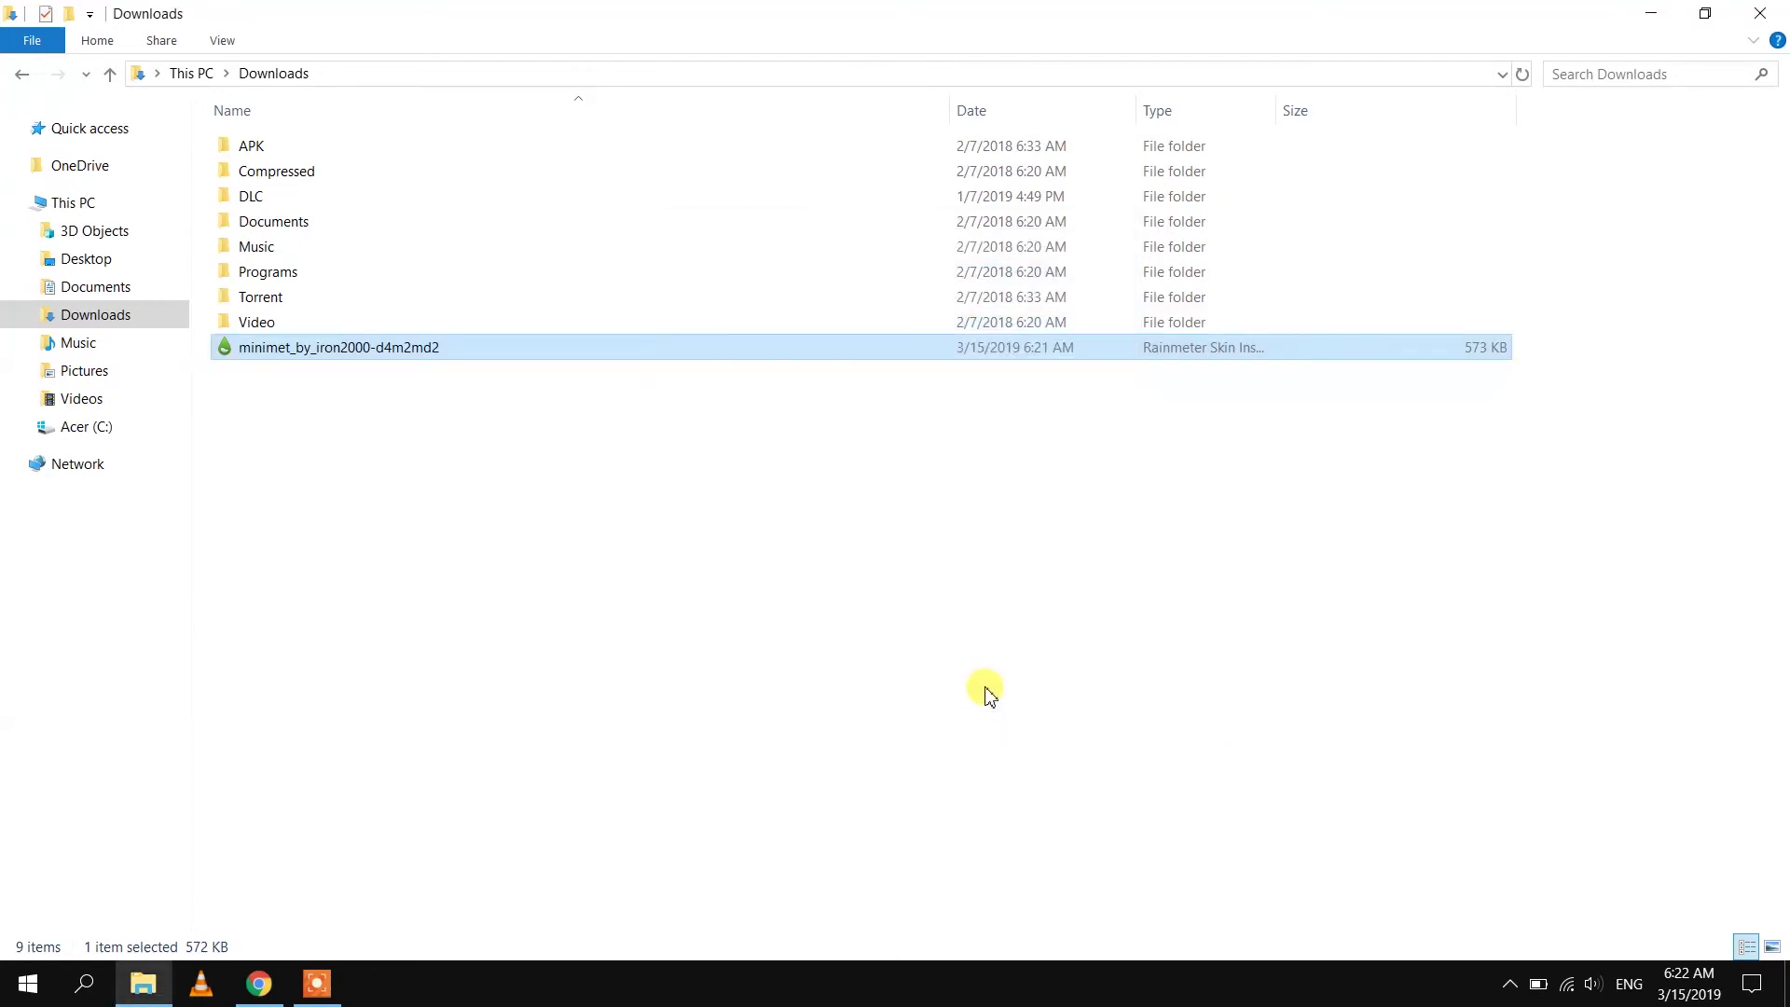
click(1659, 20)
- Drag the Minimet widget from the top right to the bottom right corner
click(1659, 20)
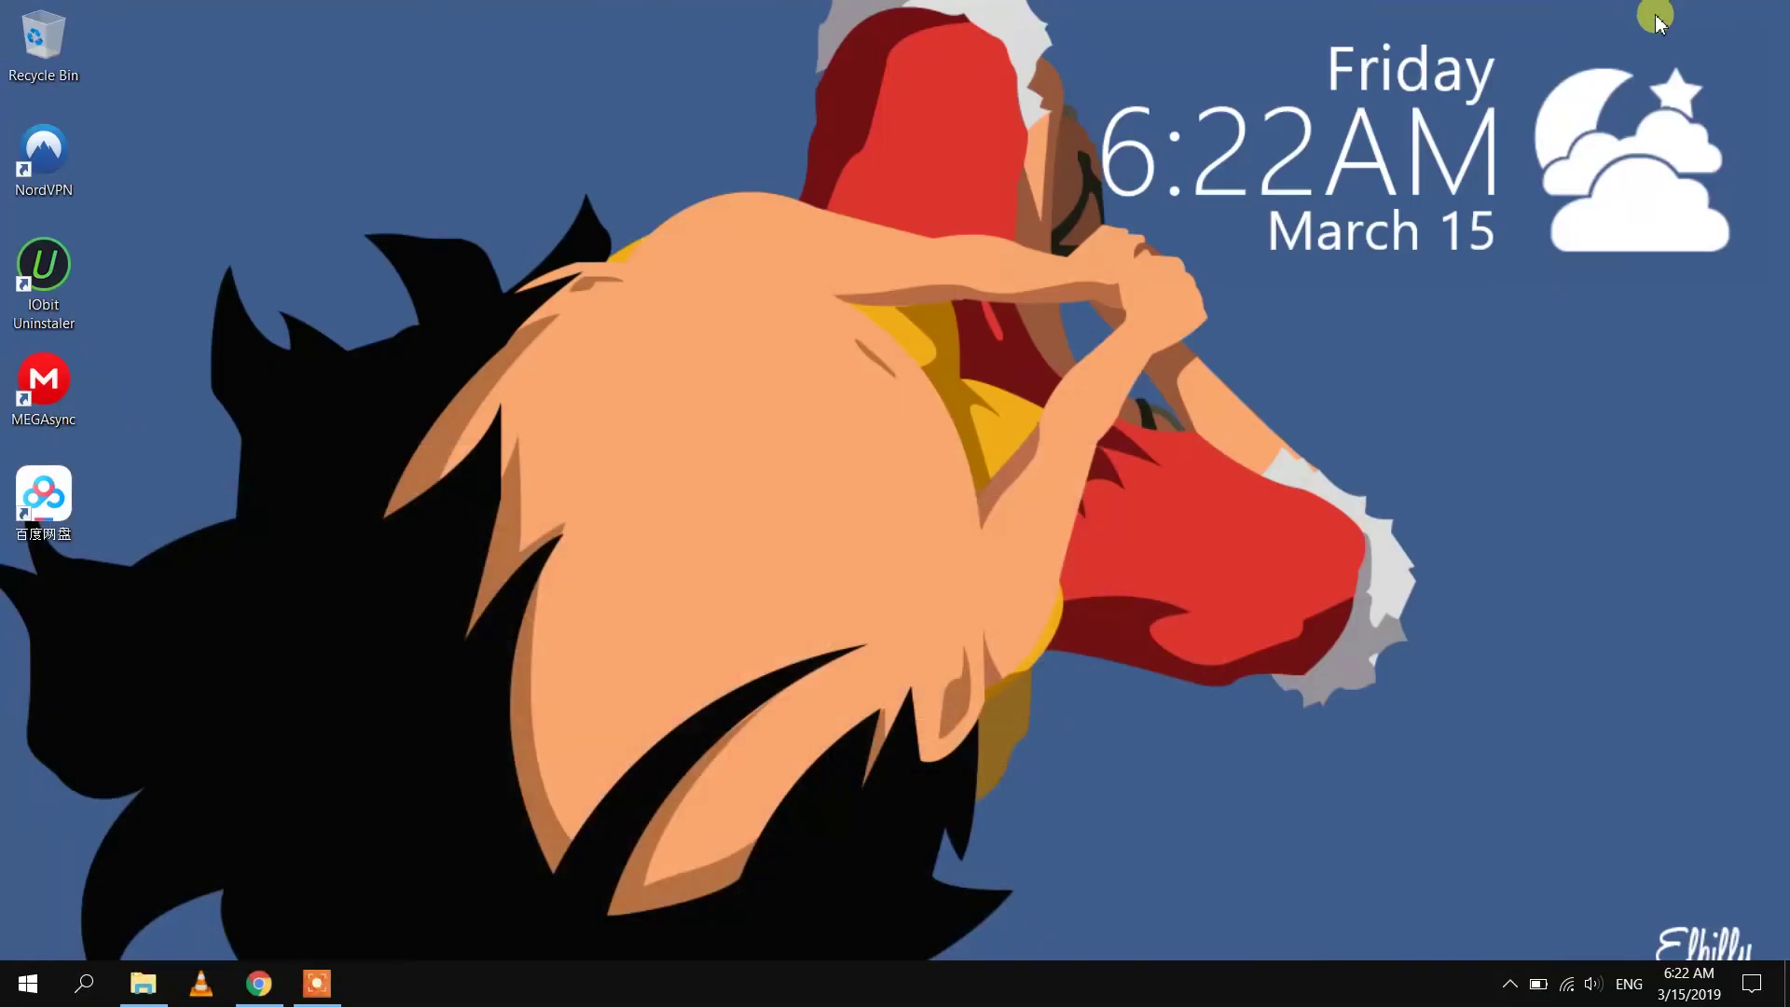
mouse_move(1642, 281)
drag(1643, 357, 1661, 870)
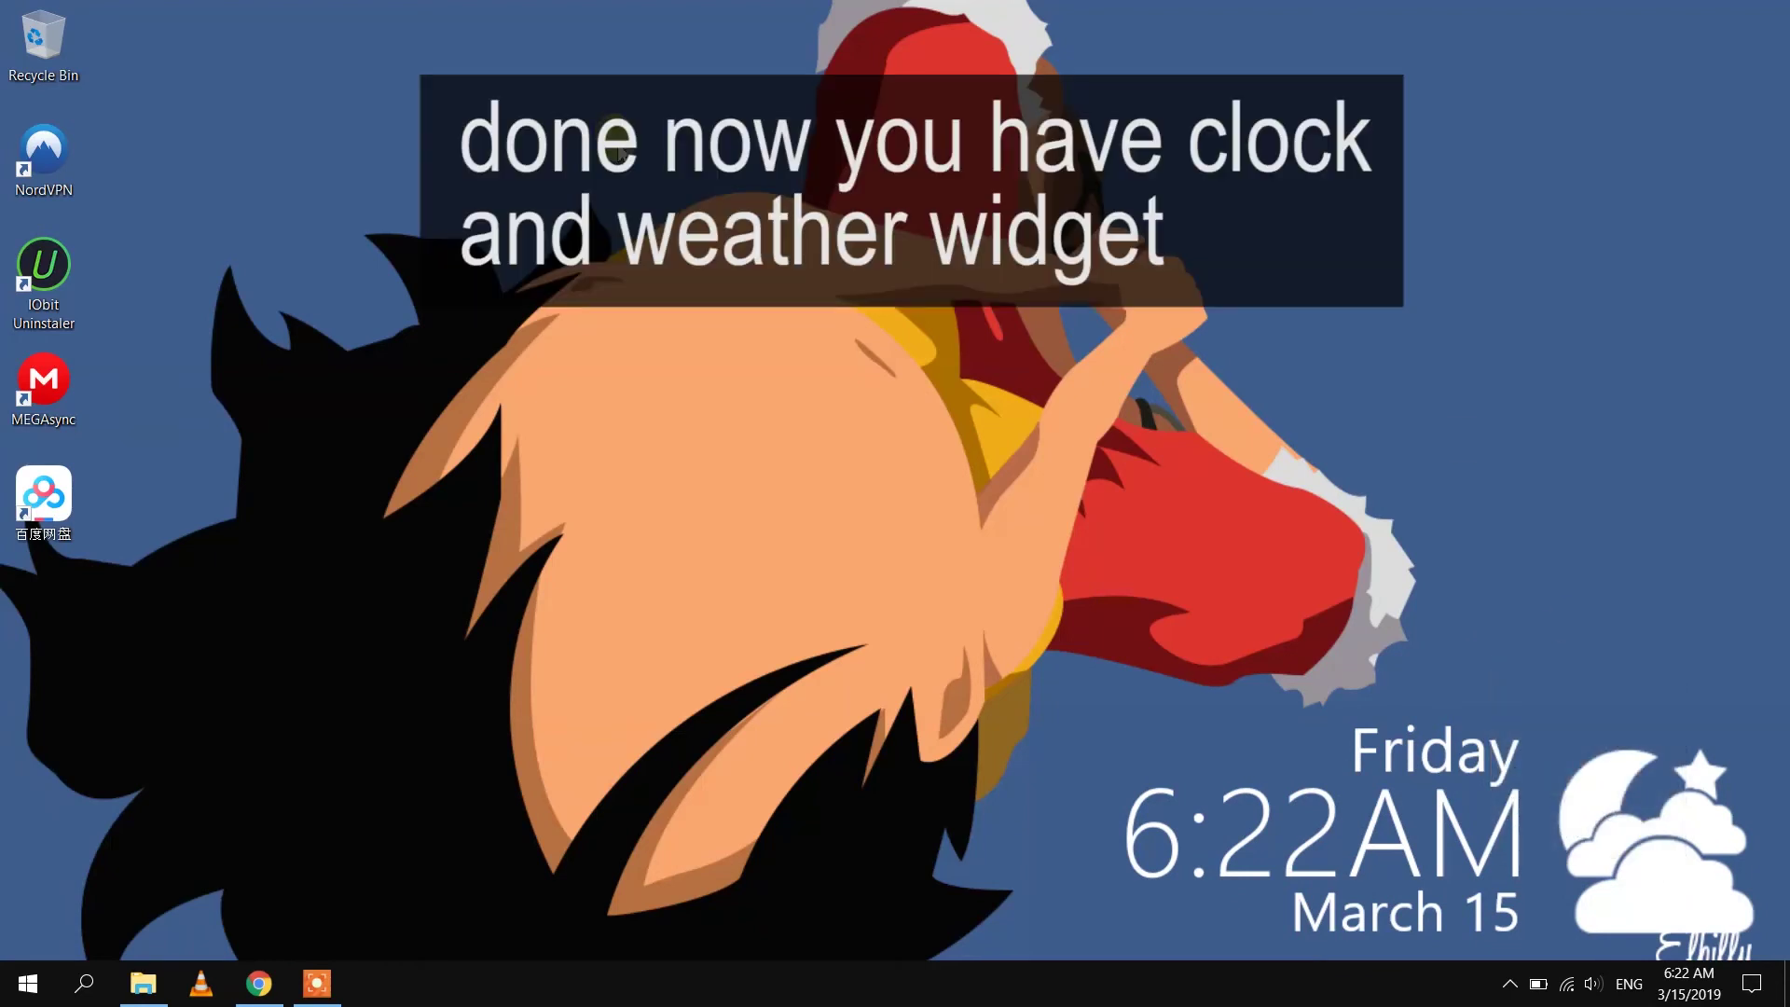
right_click(613, 130)
click(661, 203)
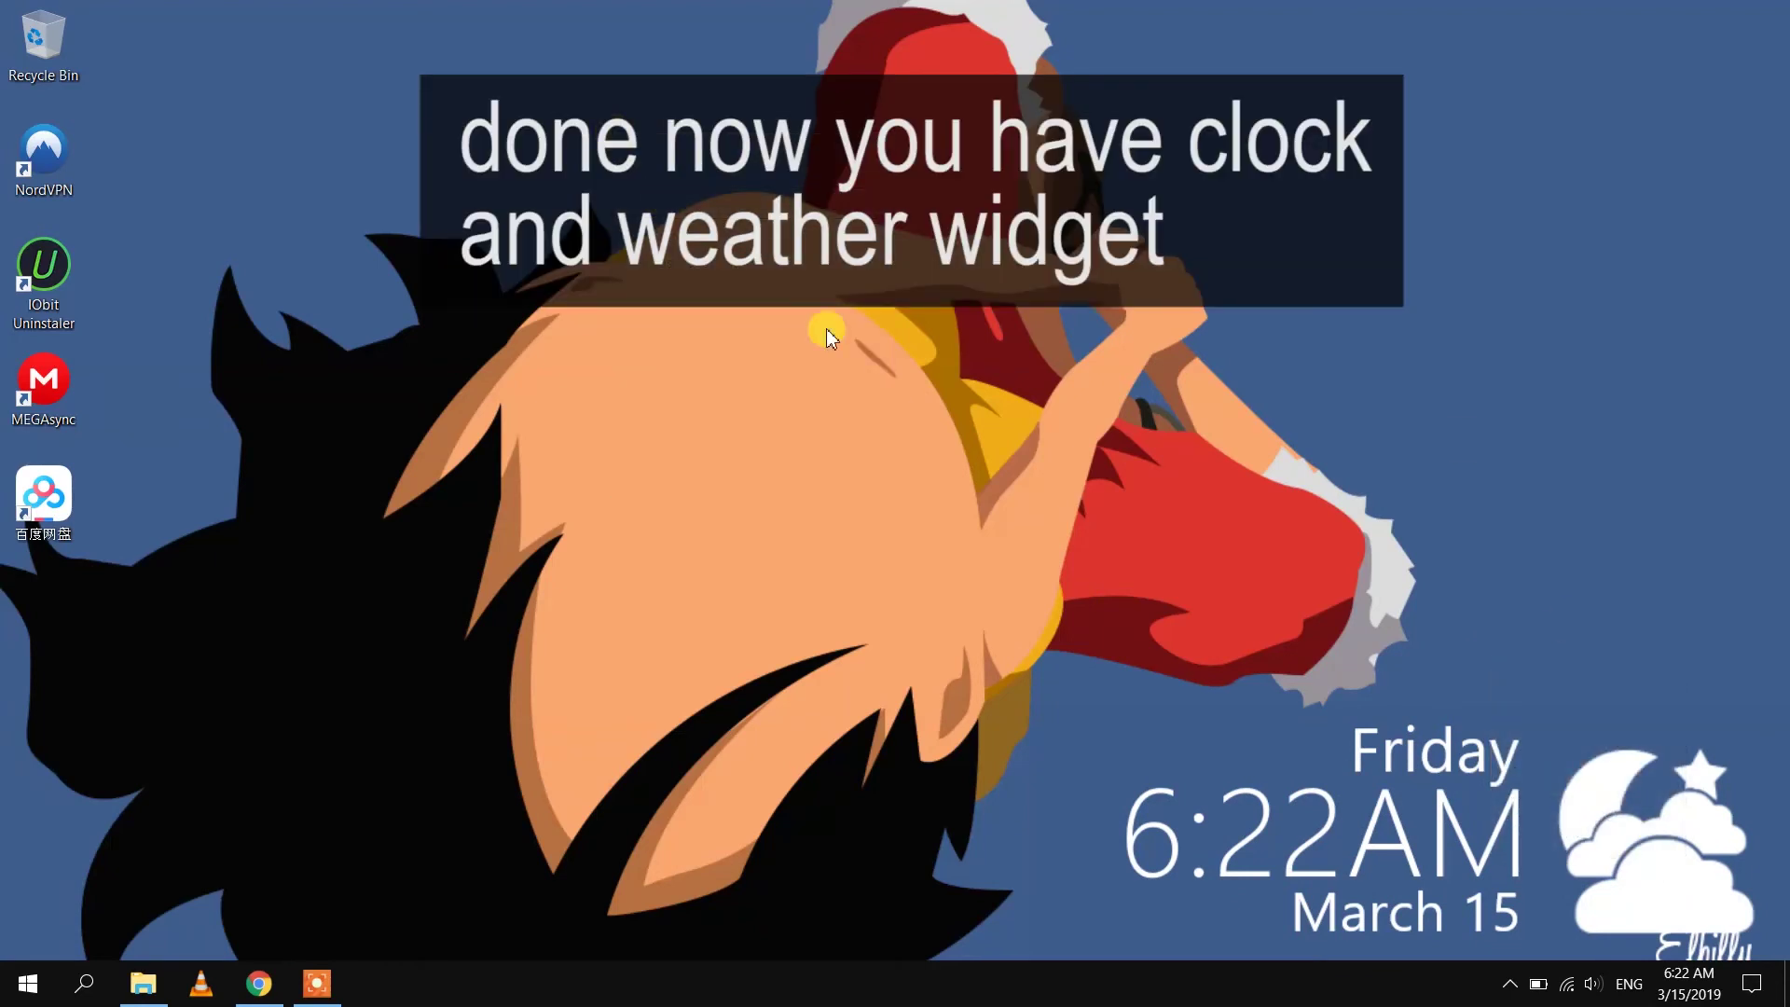